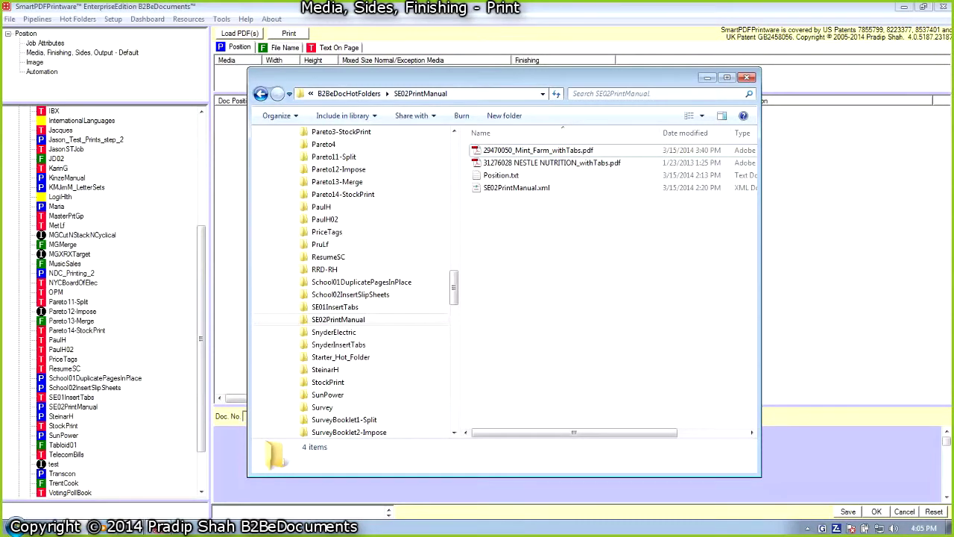
pyautogui.moveTo(331, 310); pyautogui.dragTo(301, 310)
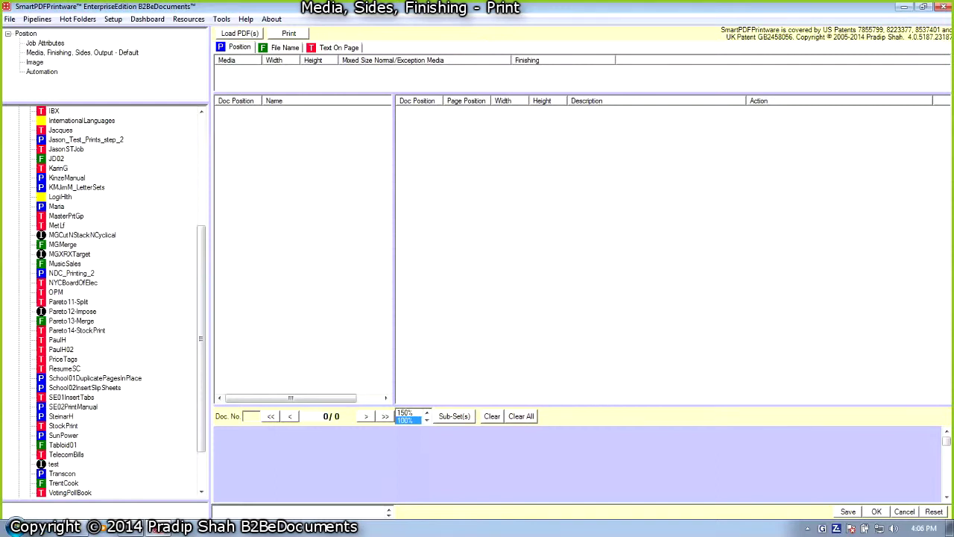
# - Start a Position workflow setup for the SE02PrintManual hot folder and load 29470050_Mint_Farm_withTabs.pdf
pyautogui.click(73, 407)
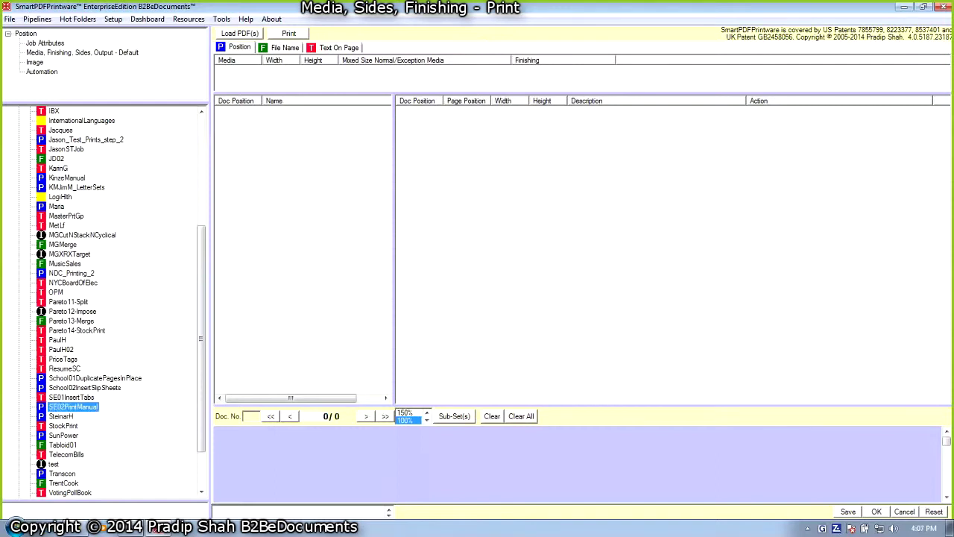
pyautogui.rightClick(66, 406)
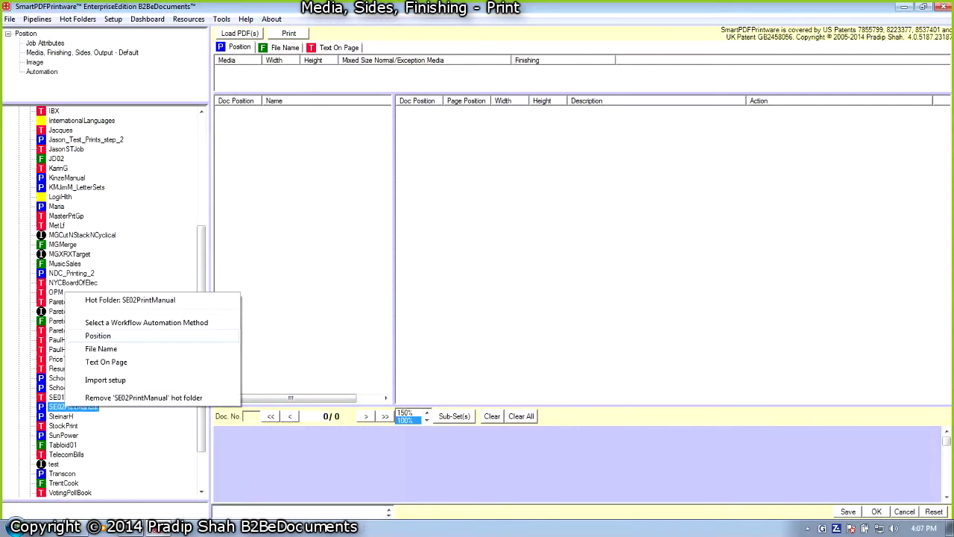
pyautogui.click(97, 336)
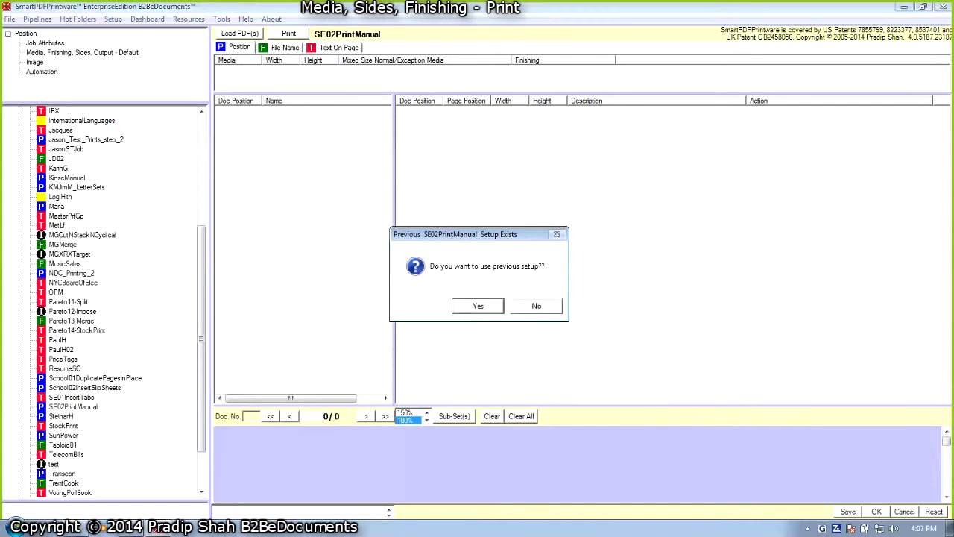
pyautogui.press('Return')
pyautogui.press('Return')
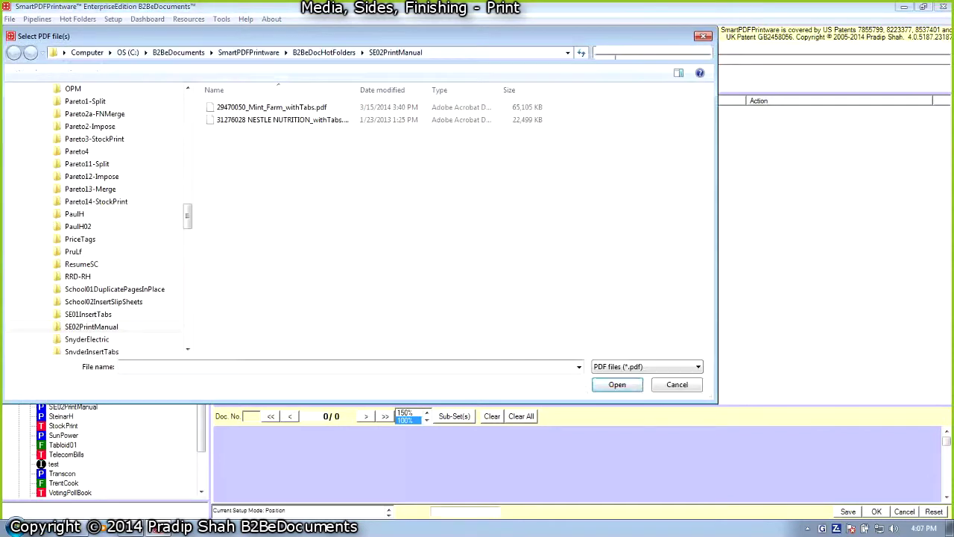
pyautogui.press('Return')
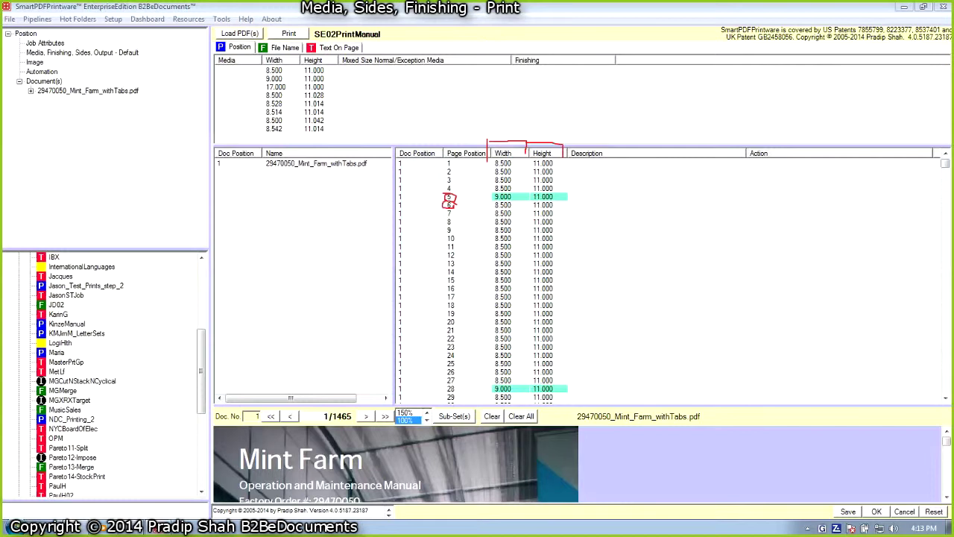
pyautogui.moveTo(445, 395); pyautogui.dragTo(457, 400)
pyautogui.moveTo(559, 388); pyautogui.dragTo(617, 386)
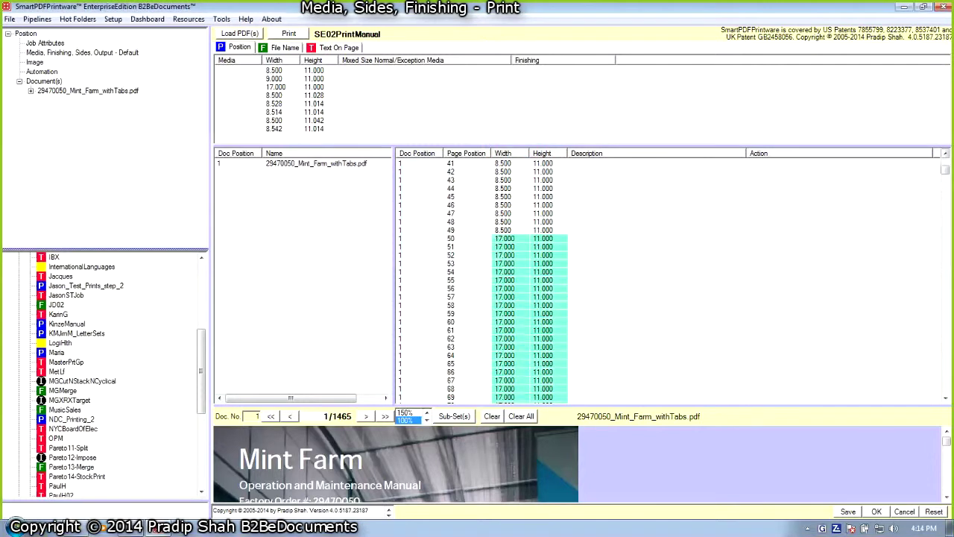
pyautogui.moveTo(576, 236); pyautogui.dragTo(588, 244)
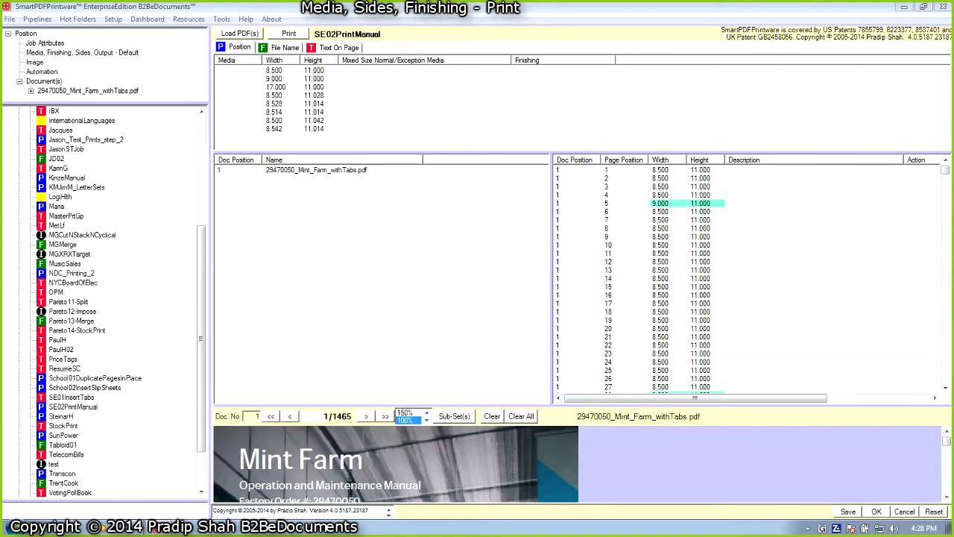
# - Open the Normal Media selection for all listed page sizes together, excluding the 9 x 11 and 17 x 11 ones
pyautogui.click(275, 70)
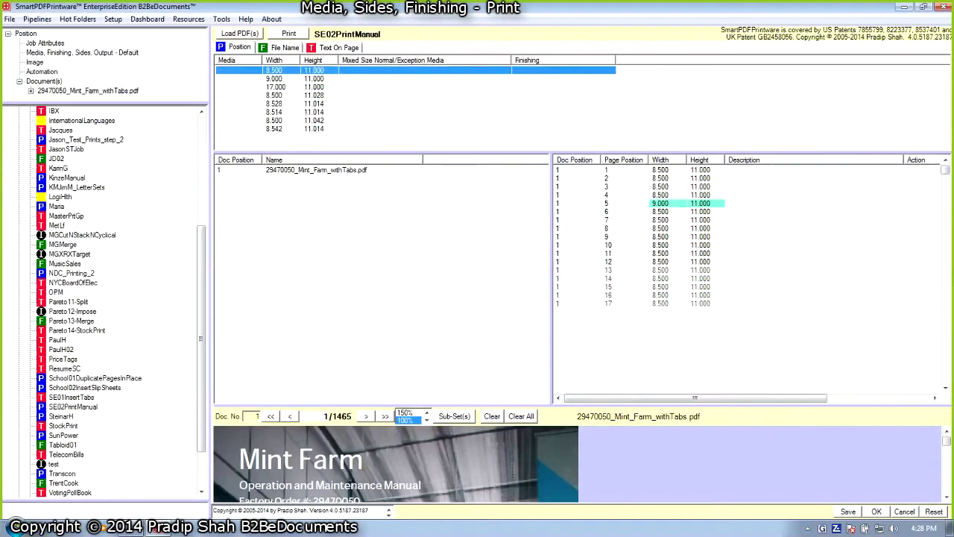
pyautogui.keyDown('ctrl'); pyautogui.click(275, 96); pyautogui.keyUp('ctrl')
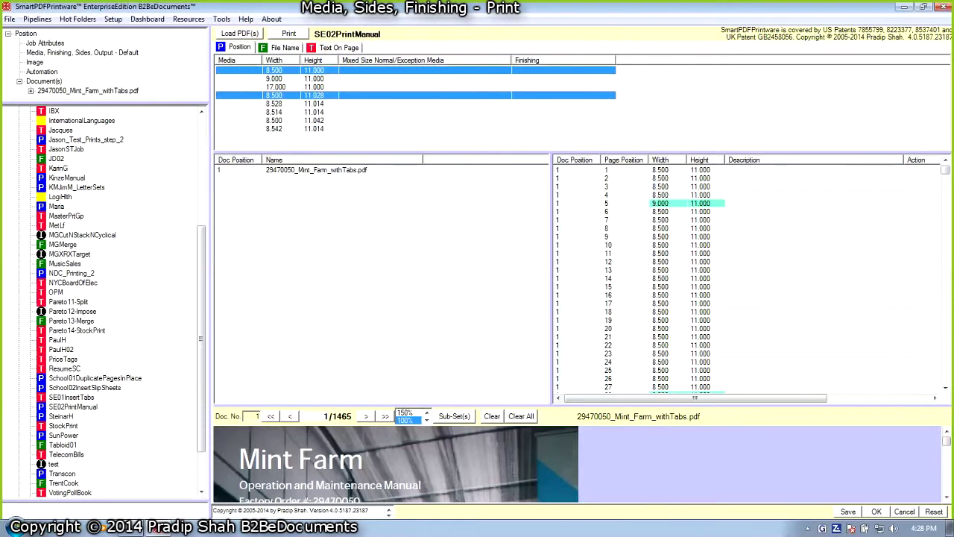
pyautogui.keyDown('ctrl'); pyautogui.click(274, 104); pyautogui.keyUp('ctrl')
pyautogui.keyDown('ctrl'); pyautogui.click(275, 112); pyautogui.keyUp('ctrl')
pyautogui.keyDown('ctrl'); pyautogui.click(274, 120); pyautogui.keyUp('ctrl')
pyautogui.keyDown('ctrl'); pyautogui.click(274, 129); pyautogui.keyUp('ctrl')
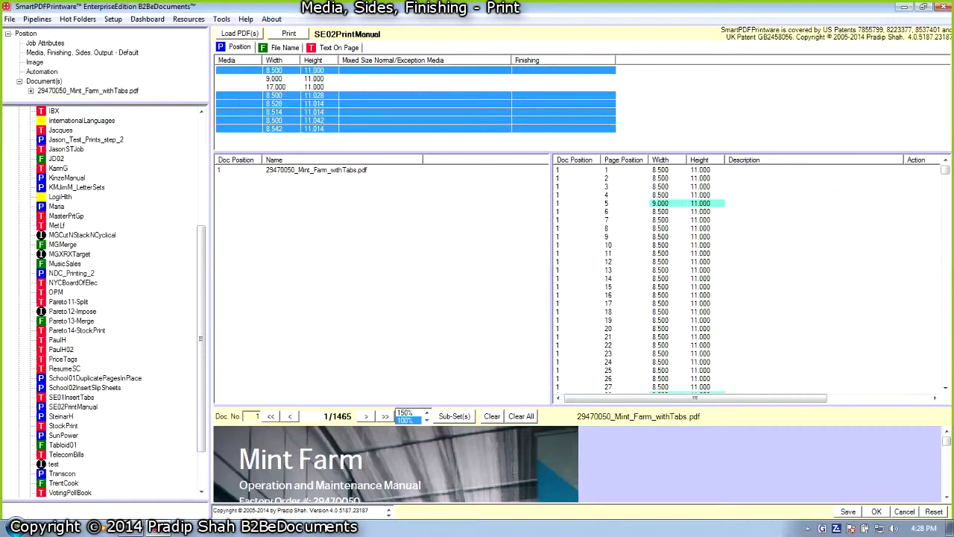
pyautogui.rightClick(314, 126)
pyautogui.moveTo(362, 165)
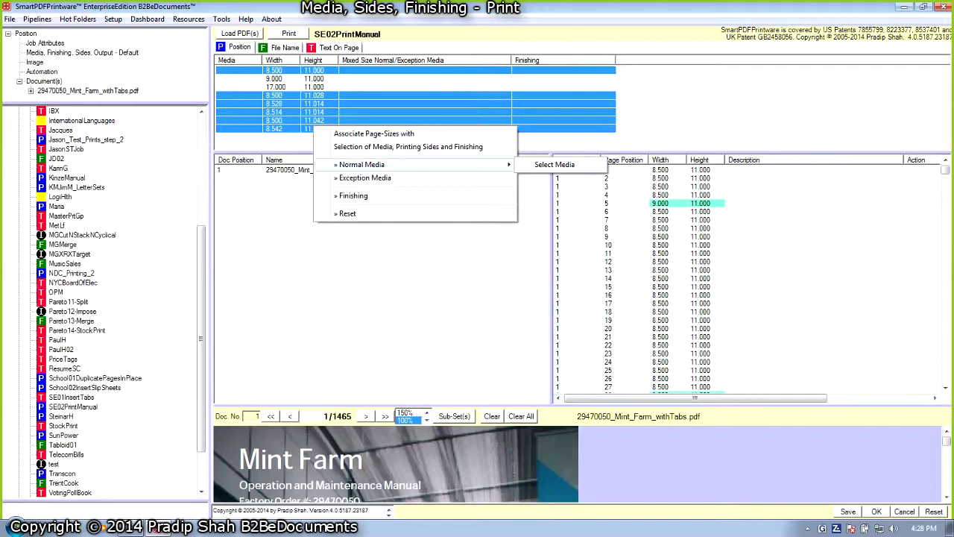
pyautogui.click(555, 165)
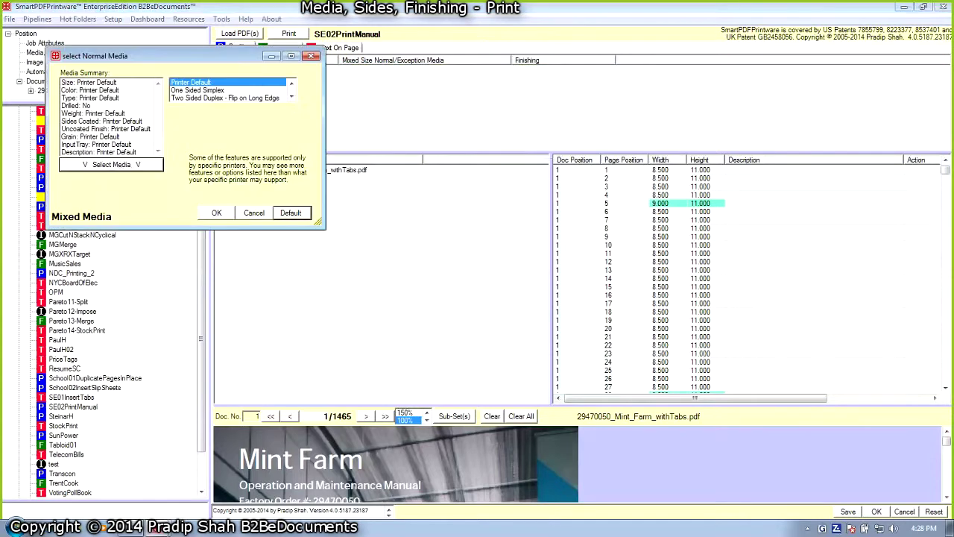
# - Set the normal media's size to Letter (8.50" x 11"), color to White and type to Plain Paper
pyautogui.click(111, 164)
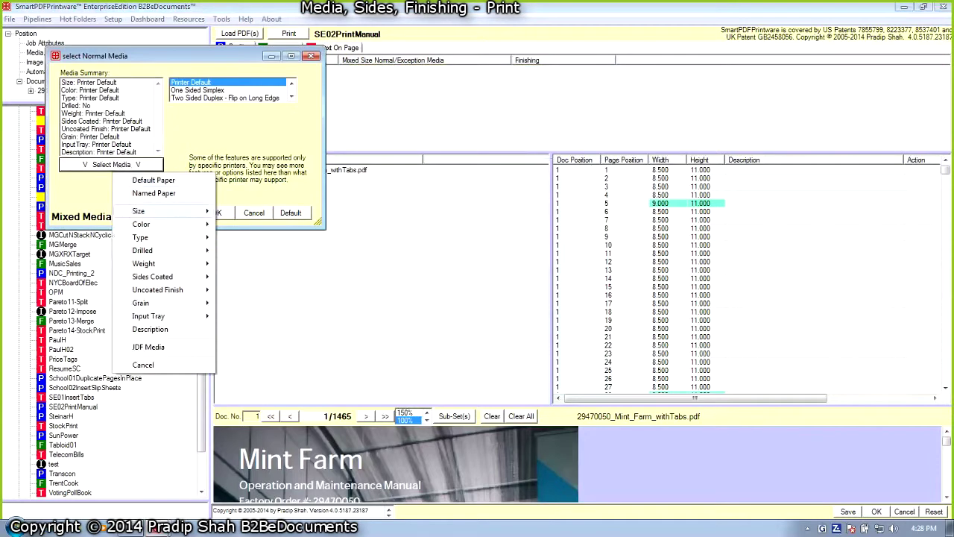
pyautogui.moveTo(149, 211)
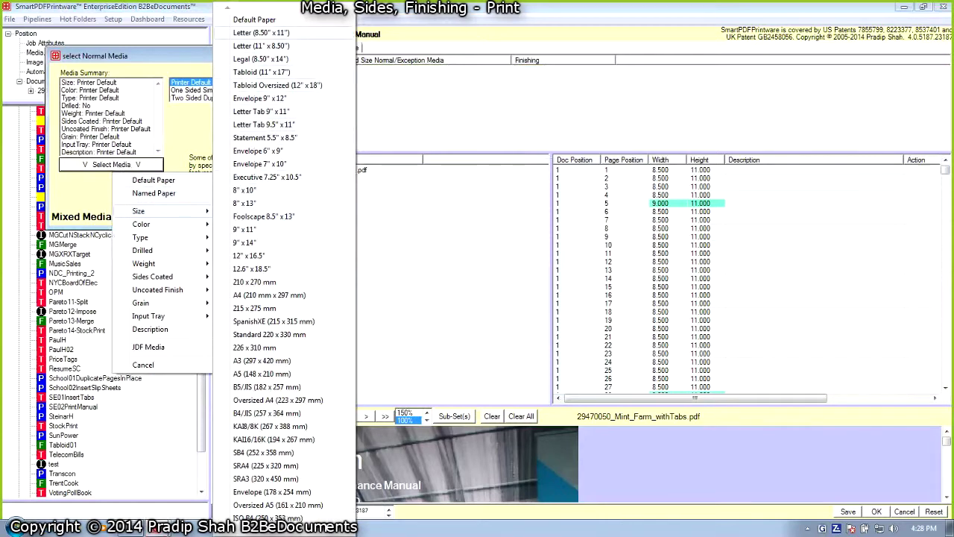
pyautogui.click(261, 32)
pyautogui.click(142, 224)
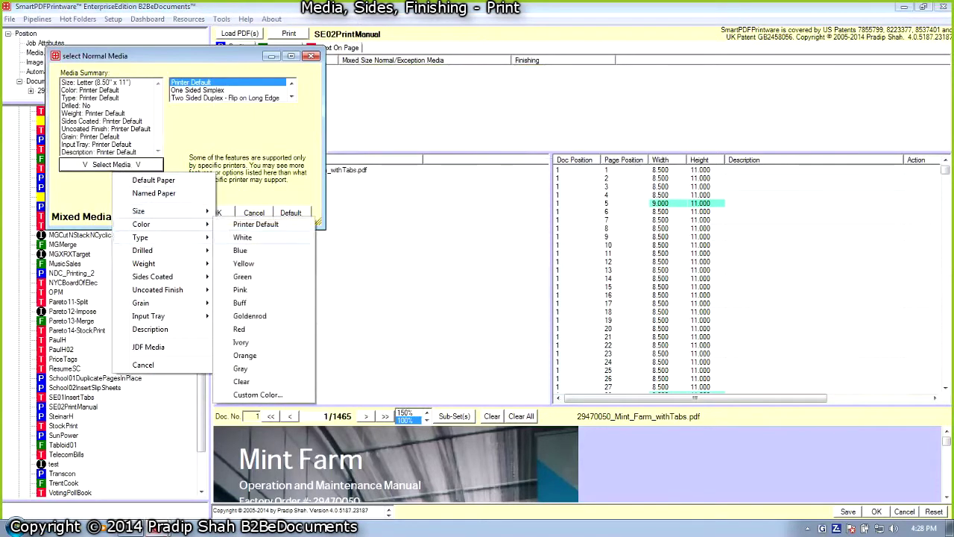
pyautogui.click(242, 238)
pyautogui.moveTo(140, 237)
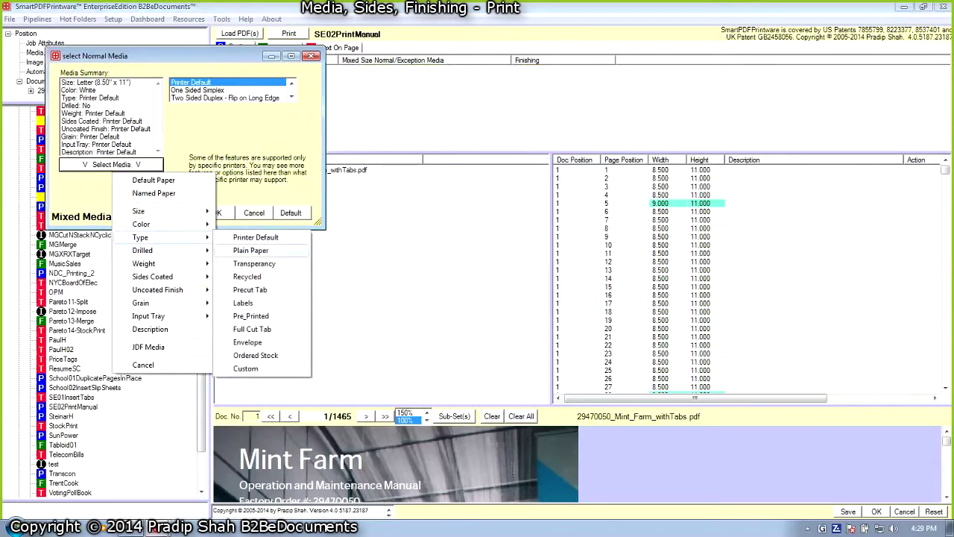
pyautogui.click(251, 250)
# - Set the normal media's paper weight to 75 GSM and its printing sides to One Sided Simplex, and accept the selection
pyautogui.moveTo(144, 263)
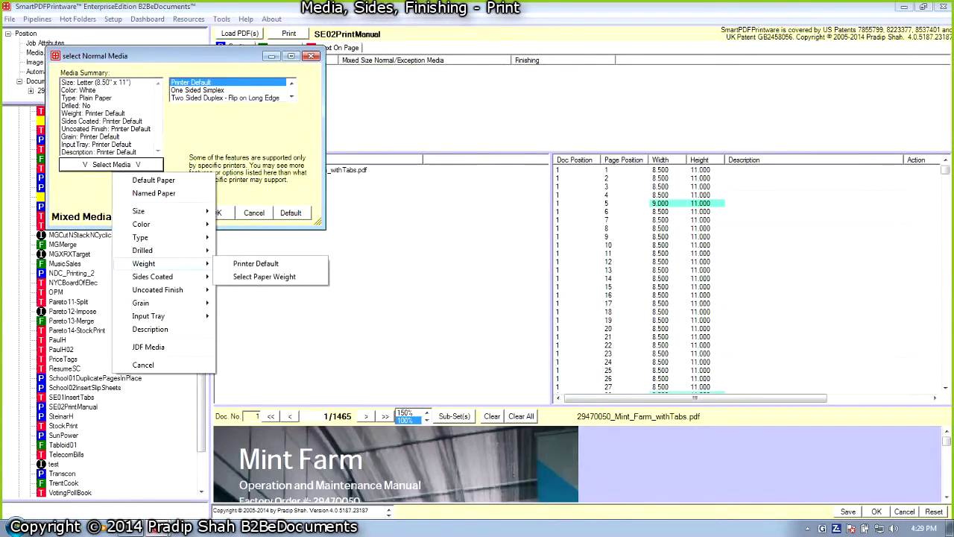
pyautogui.click(264, 277)
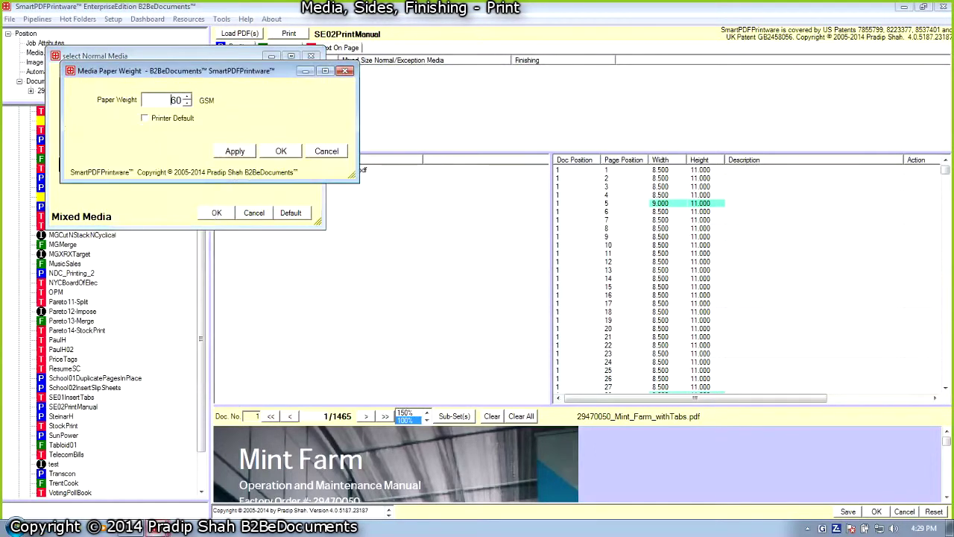
pyautogui.doubleClick(176, 100)
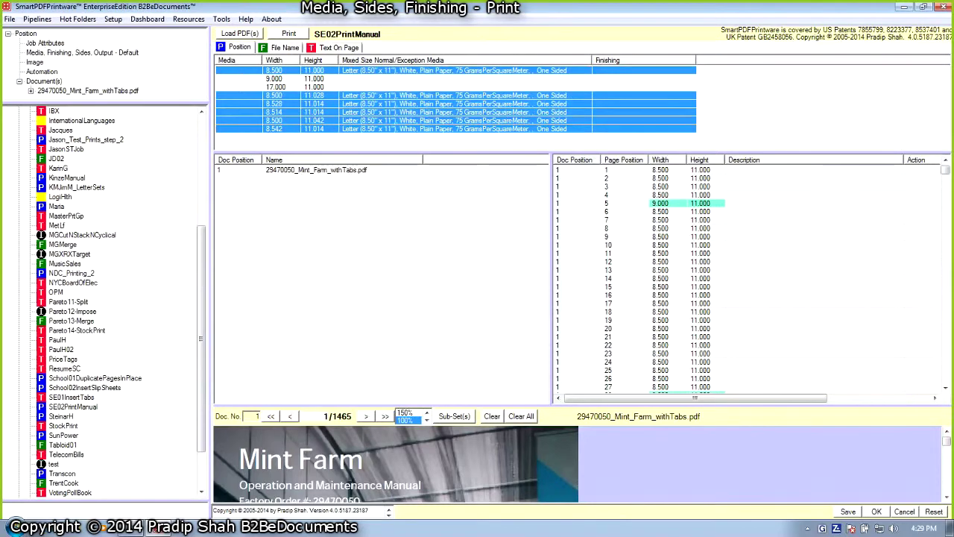
# - Apply Three Hole Punch Left Portrait finishing to the selected letter-like page sizes
pyautogui.rightClick(293, 120)
pyautogui.moveTo(333, 176)
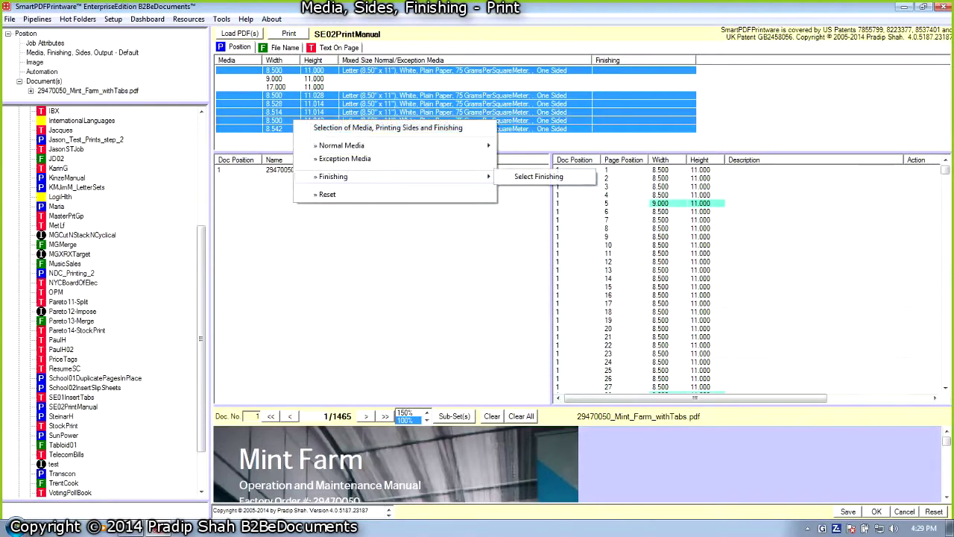
pyautogui.click(538, 176)
pyautogui.click(155, 174)
pyautogui.moveTo(194, 229)
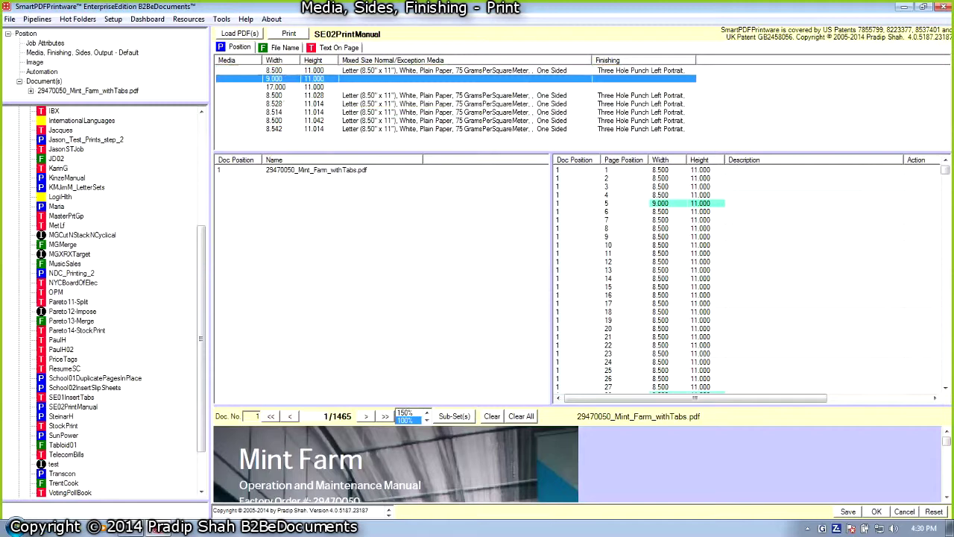
# - For the 9 x 11 page size, set the exception media's size to Letter Tab 9" x 11" and color to White
pyautogui.rightClick(324, 79)
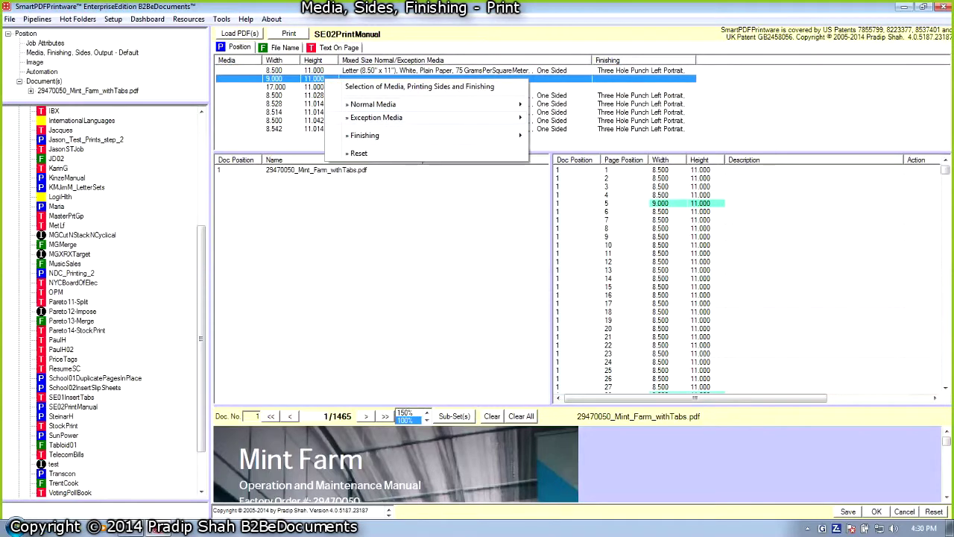
pyautogui.click(377, 118)
pyautogui.click(156, 210)
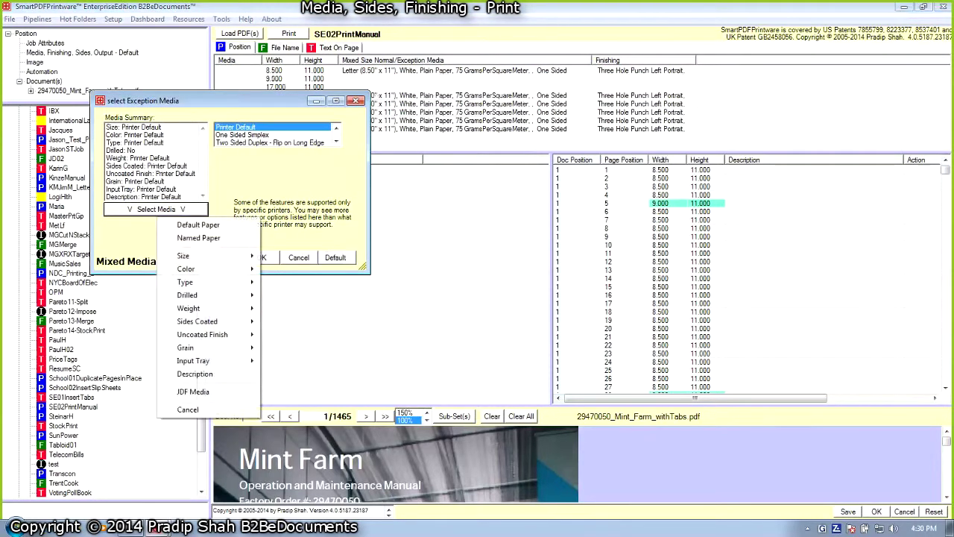
pyautogui.moveTo(194, 256)
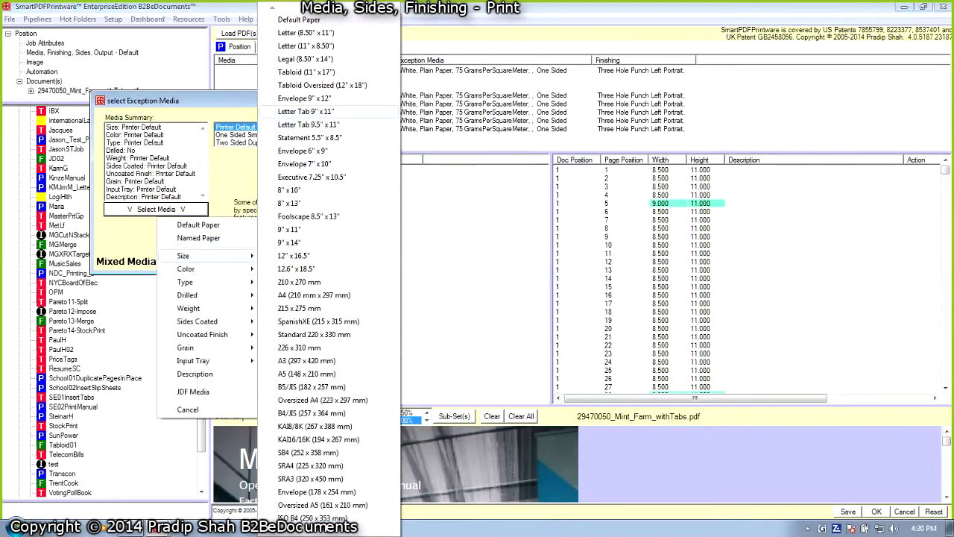
pyautogui.click(306, 111)
pyautogui.moveTo(186, 268)
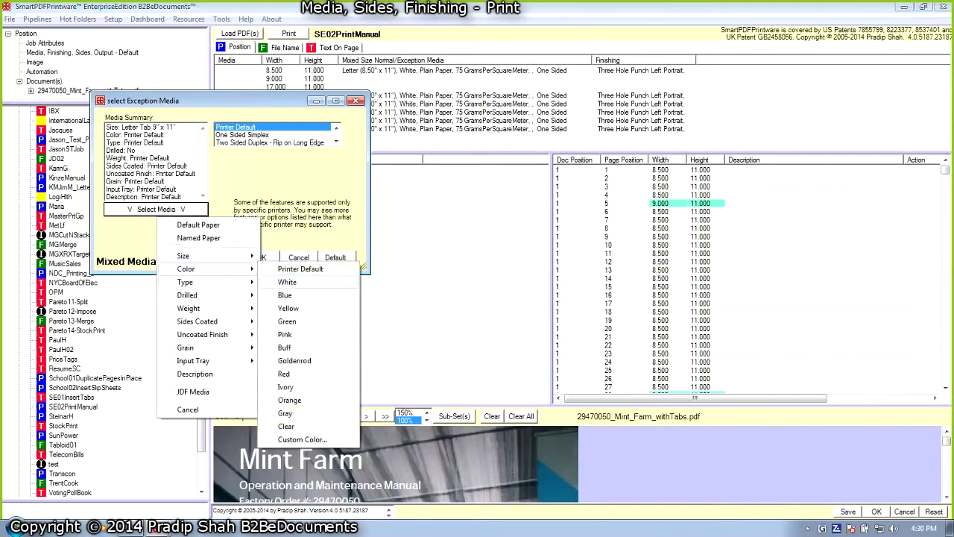
pyautogui.click(287, 281)
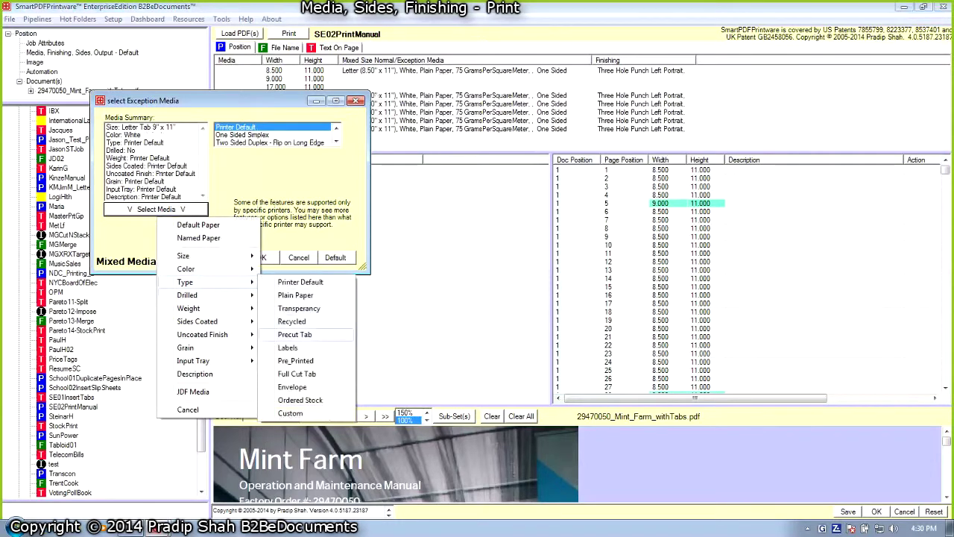
# - Make the exception media a Precut Tab type with 5 tabs in sequence, printed One Sided Simplex, and accept it
pyautogui.click(294, 334)
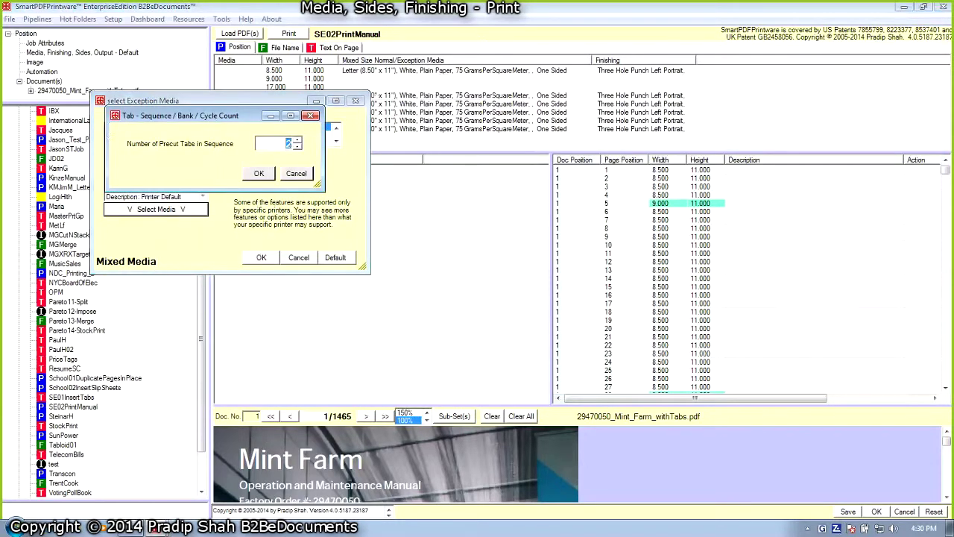
pyautogui.write('5')
pyautogui.click(258, 173)
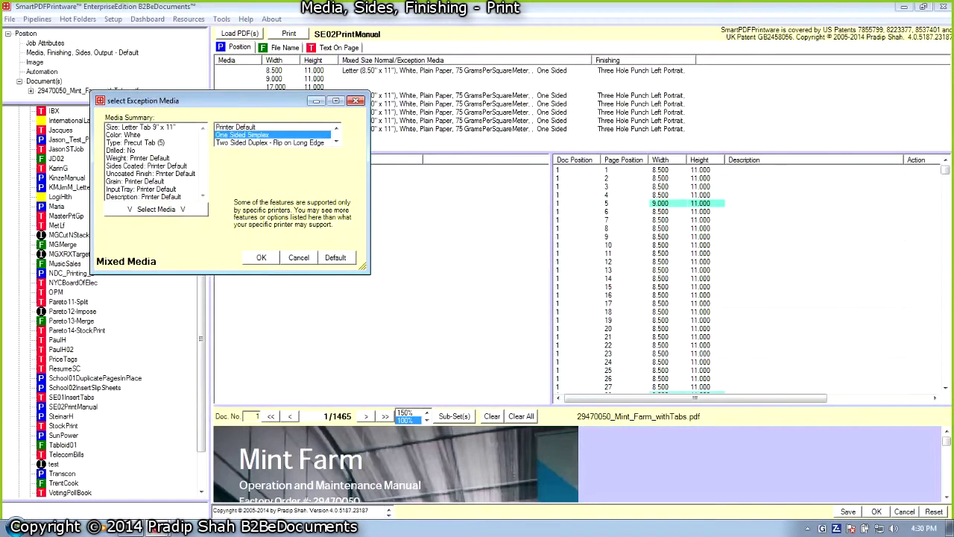
pyautogui.click(261, 258)
# - Apply Three Hole Punch Left Portrait finishing to the 9 x 11 tab page size
pyautogui.rightClick(367, 79)
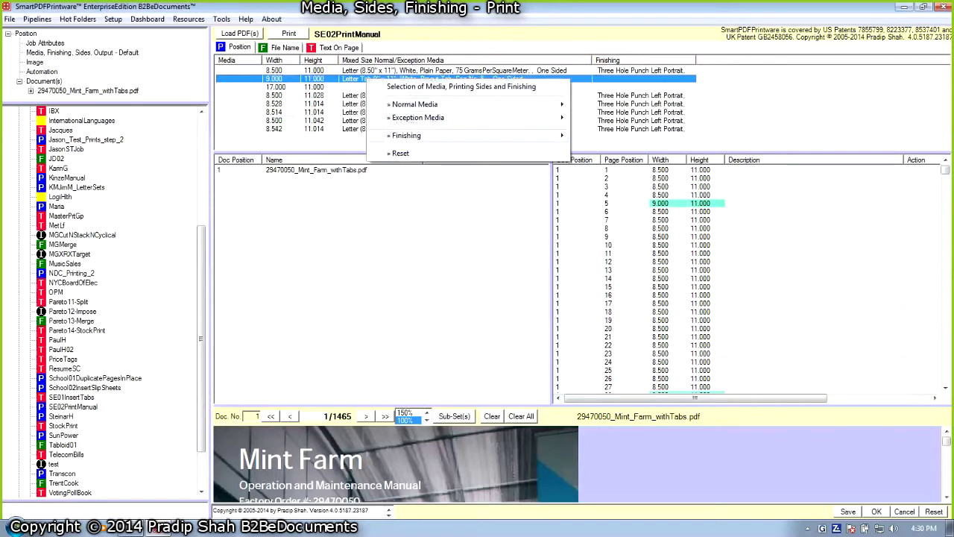
pyautogui.moveTo(407, 135)
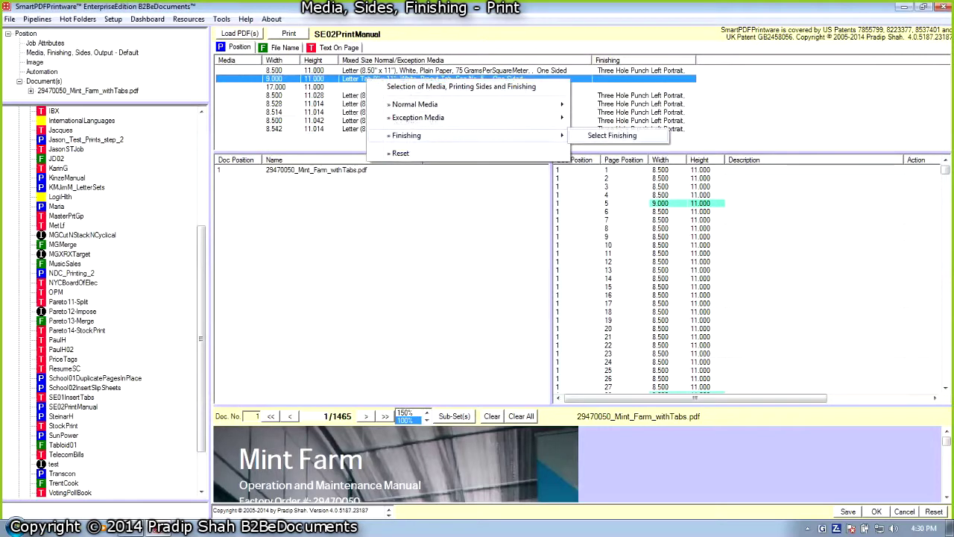
pyautogui.click(612, 135)
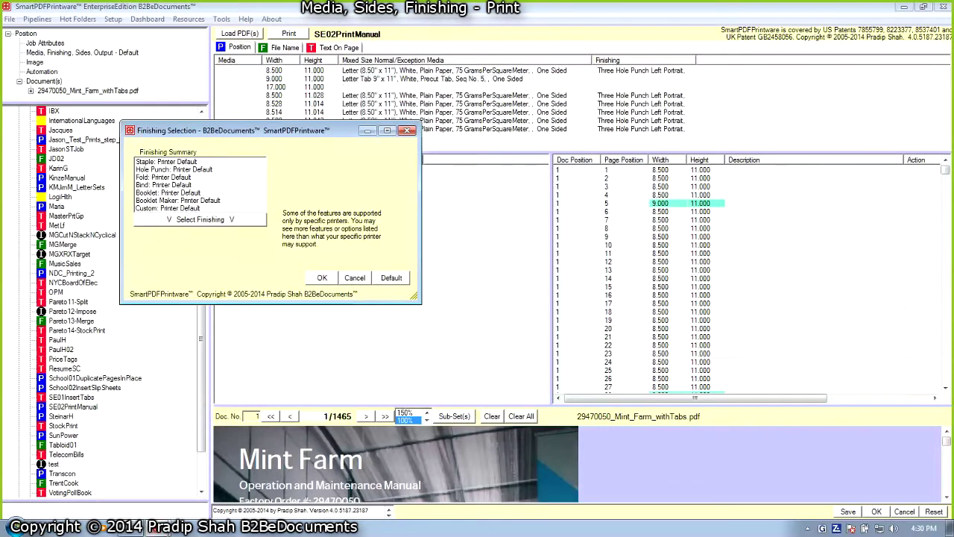
pyautogui.click(200, 220)
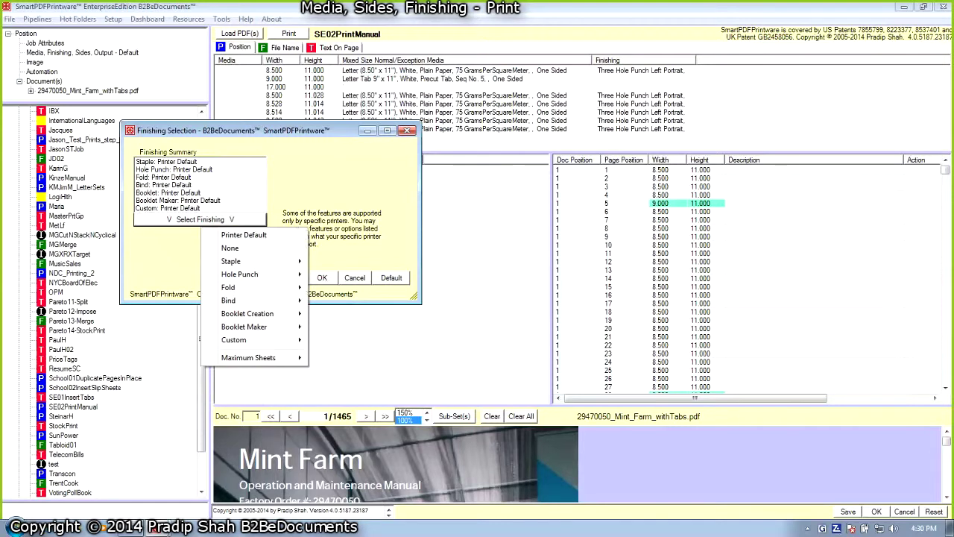
pyautogui.moveTo(239, 274)
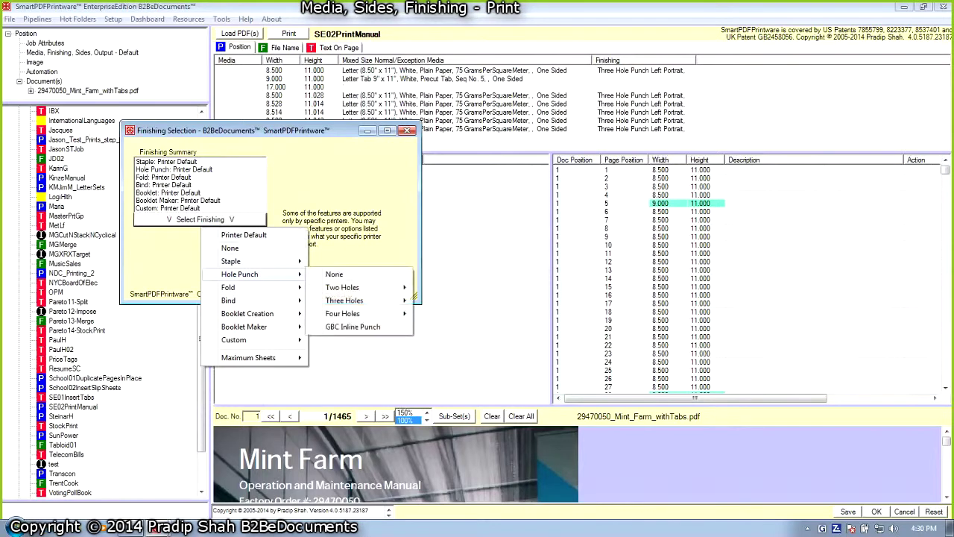
pyautogui.moveTo(344, 299)
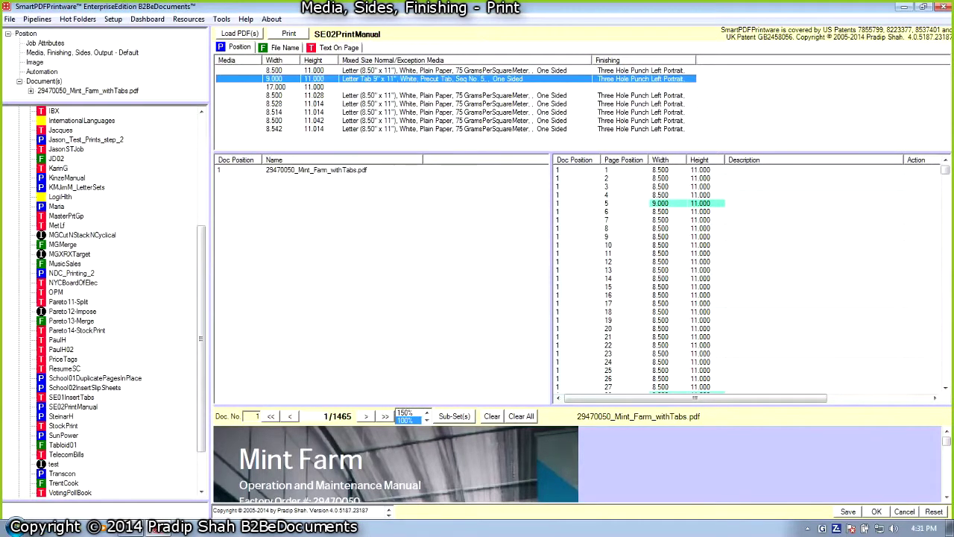
# - For the 17 x 11 page size, set the exception media's size to Tabloid (11" x 17") and color to White
pyautogui.click(276, 87)
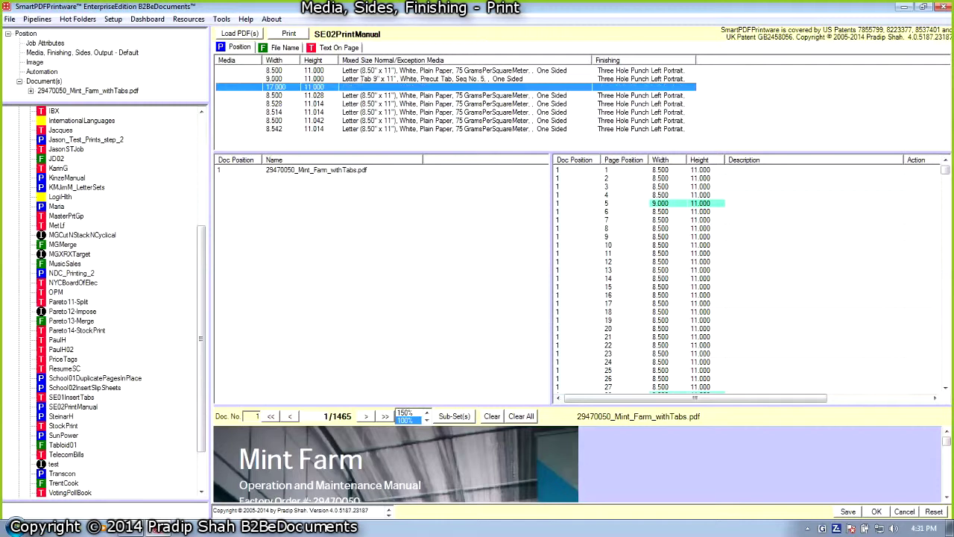
pyautogui.rightClick(340, 90)
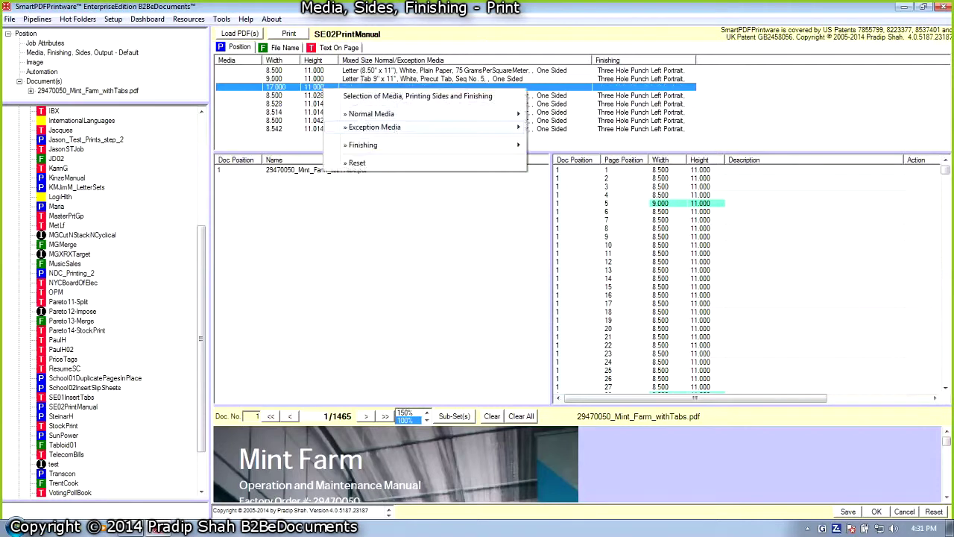
pyautogui.moveTo(374, 127)
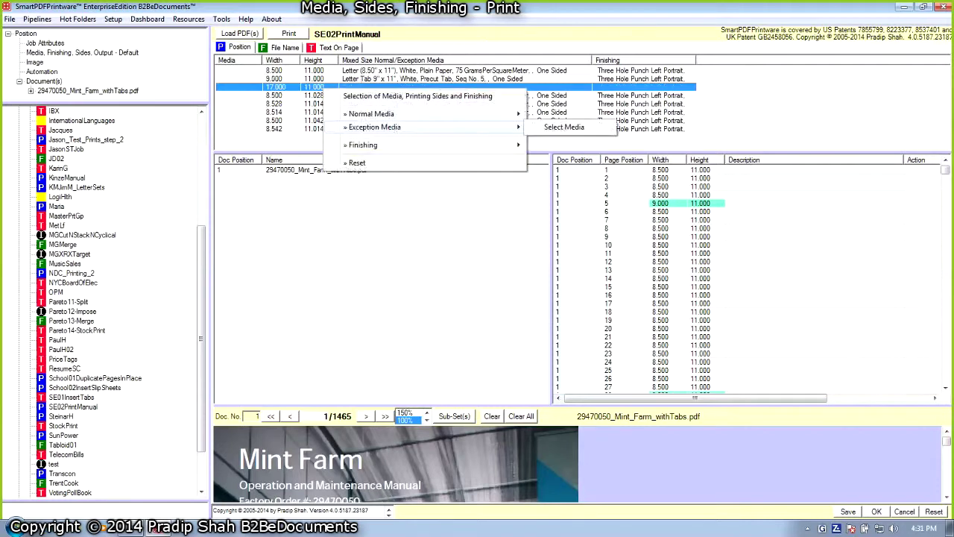
pyautogui.click(564, 127)
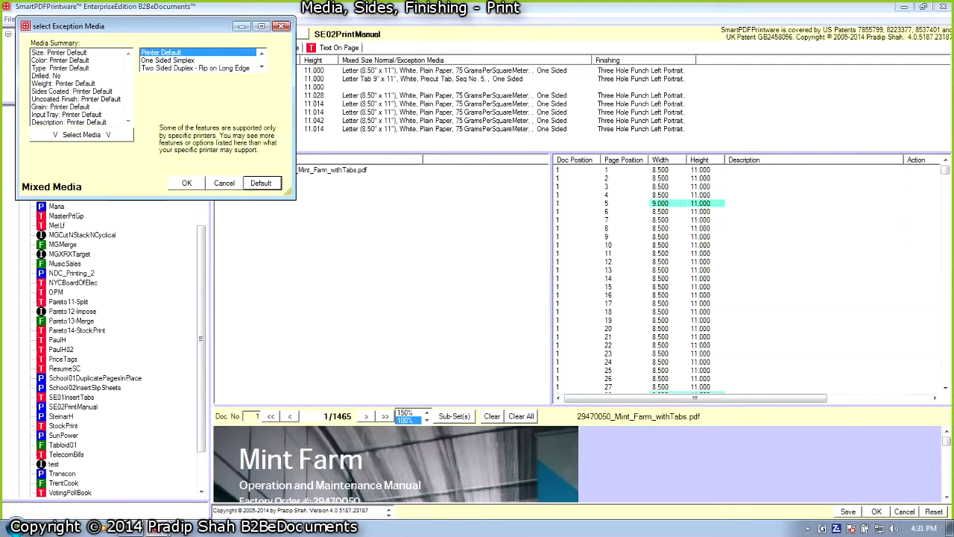
pyautogui.click(82, 138)
pyautogui.moveTo(109, 181)
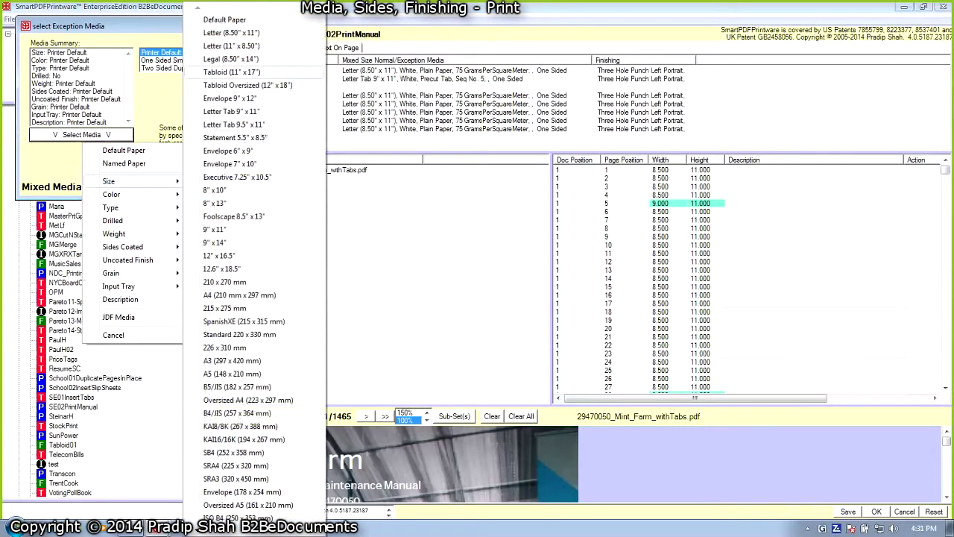
pyautogui.click(231, 72)
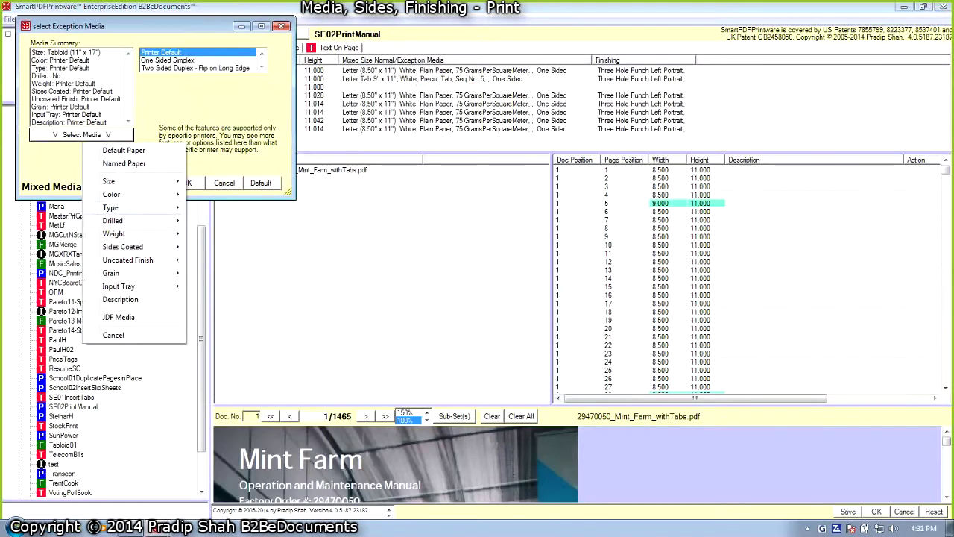
pyautogui.moveTo(112, 194)
pyautogui.click(212, 207)
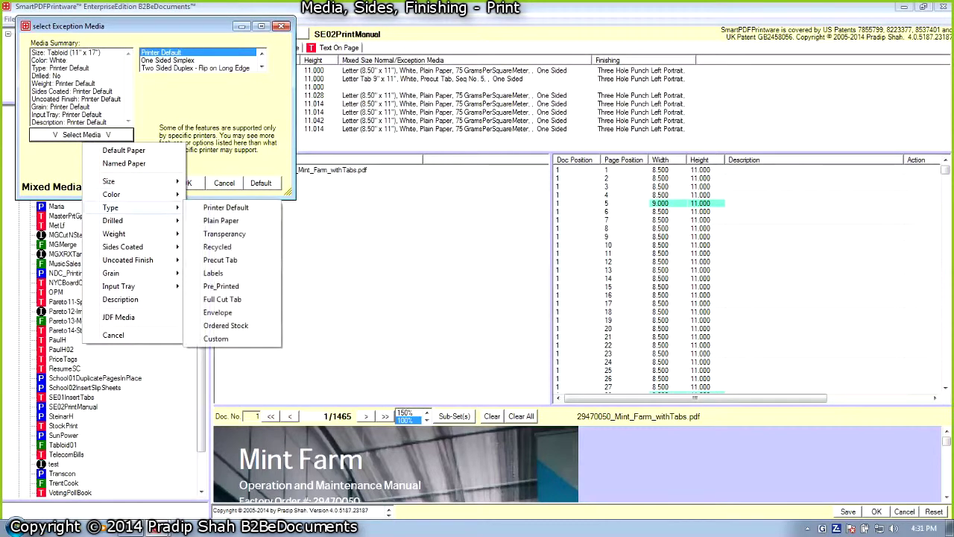
# - Make the tabloid exception media 75 GSM Plain Paper, printed One Sided Simplex, and accept it
pyautogui.click(221, 220)
pyautogui.moveTo(114, 234)
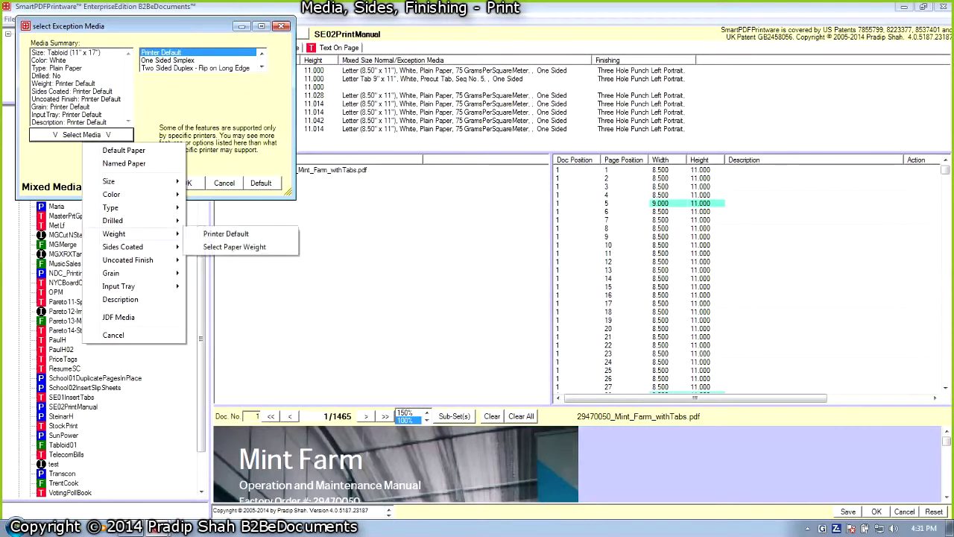
pyautogui.click(234, 246)
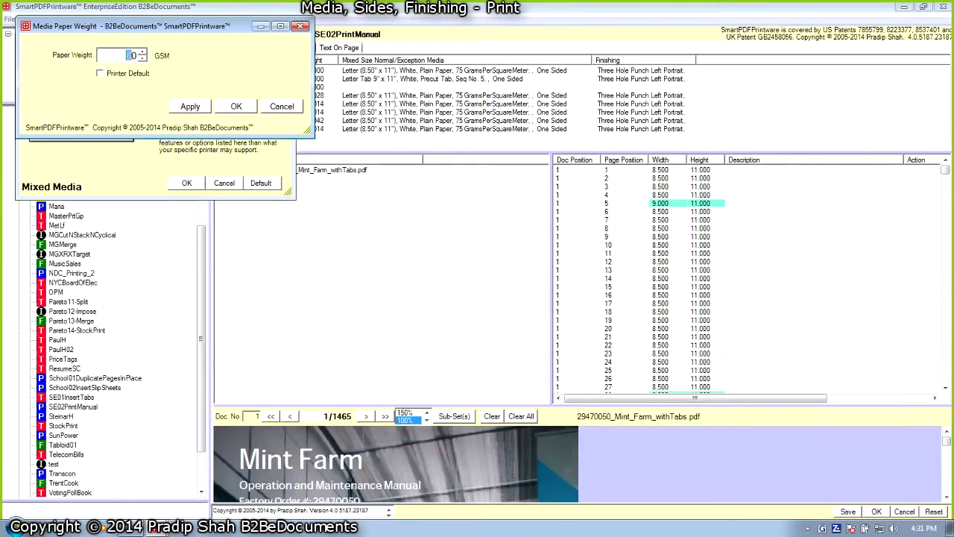
pyautogui.click(282, 107)
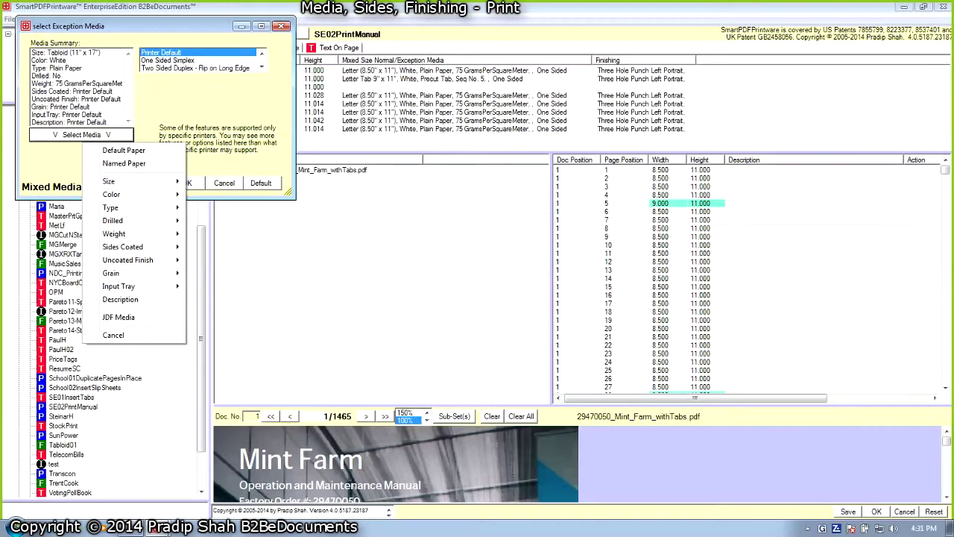
pyautogui.click(168, 61)
pyautogui.click(191, 183)
# - Apply Three Hole Punch Left Portrait and Z Fold Left Bind Half Sheet finishing to the 17 x 11 page size
pyautogui.rightClick(379, 87)
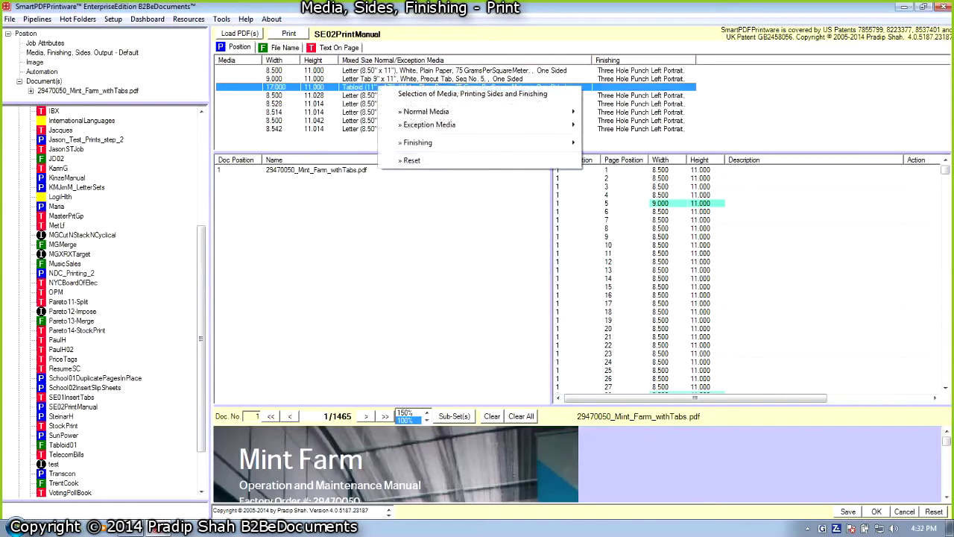
pyautogui.moveTo(419, 142)
pyautogui.click(623, 142)
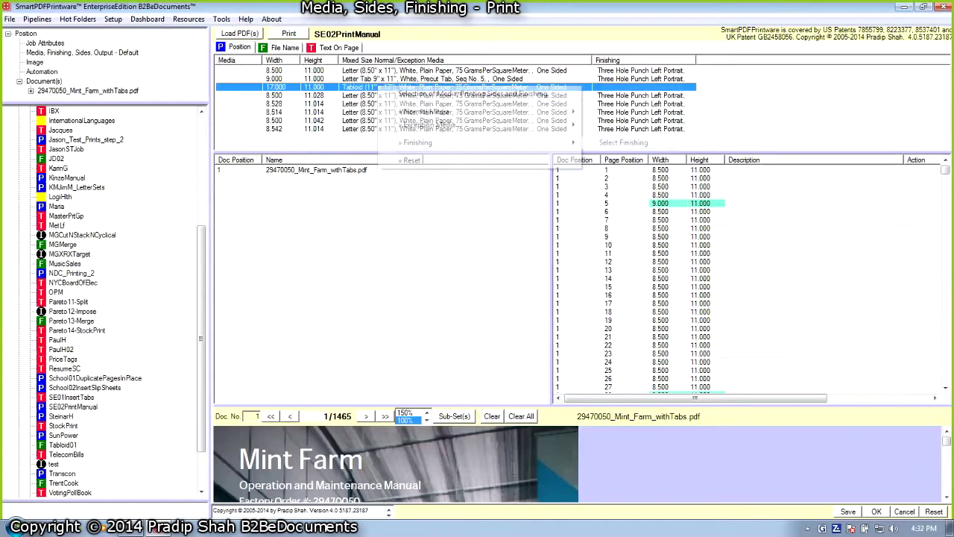
pyautogui.click(112, 130)
pyautogui.moveTo(151, 185)
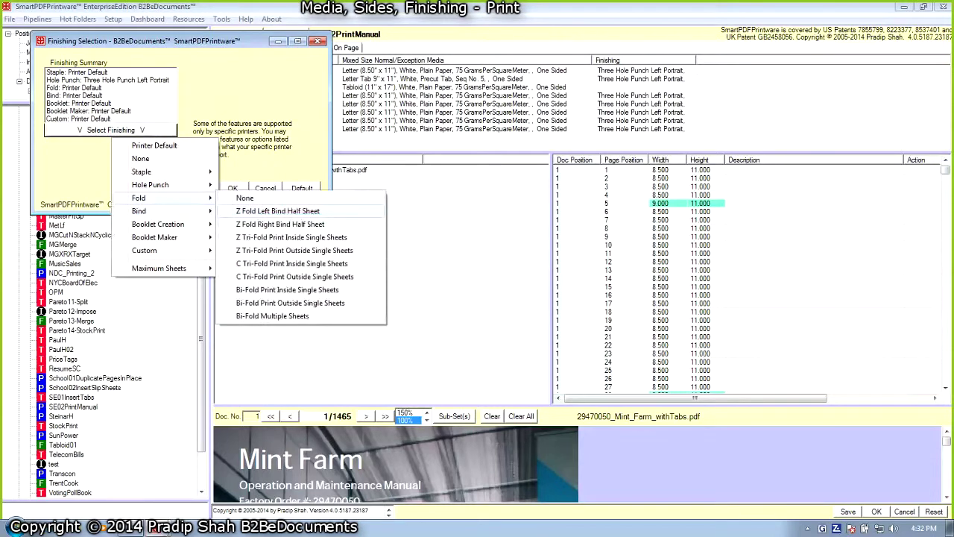
pyautogui.press('Return')
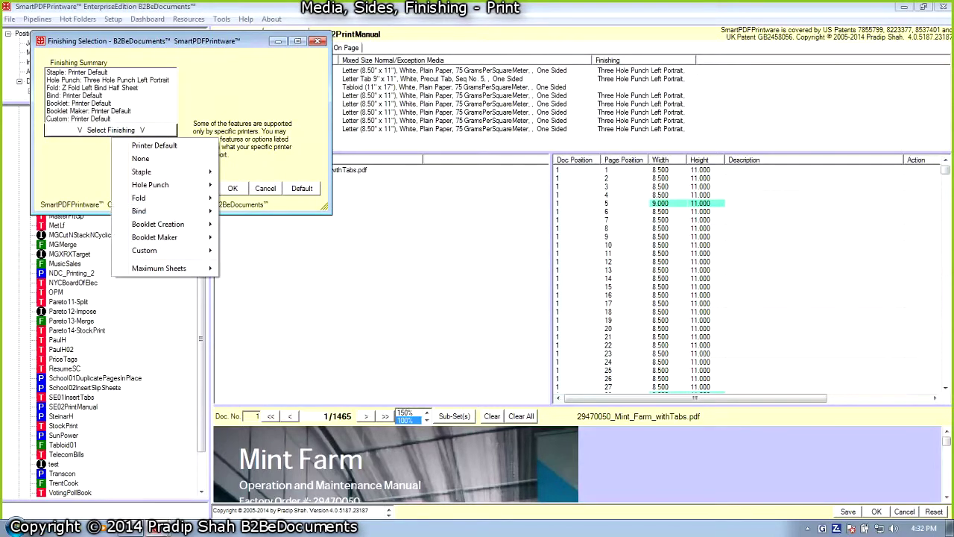
pyautogui.click(232, 188)
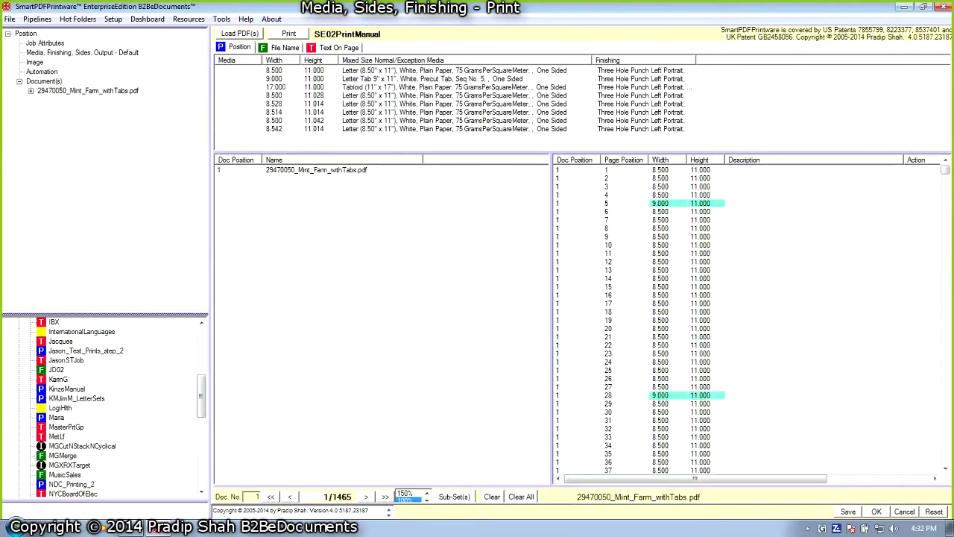
# - Mark pages 163 and 261 of the manual as the starts of new subsets
pyautogui.click(945, 328)
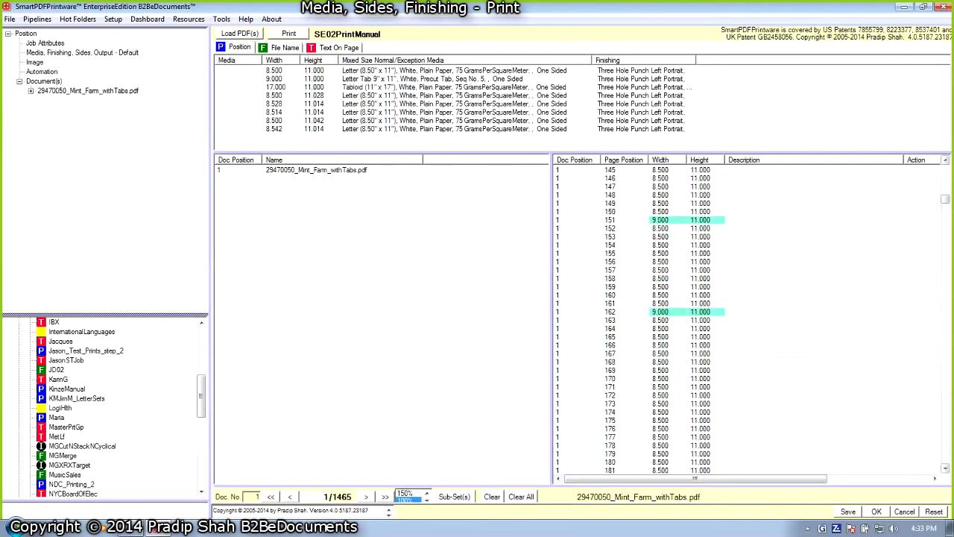
pyautogui.scroll(-2, 749, 321)
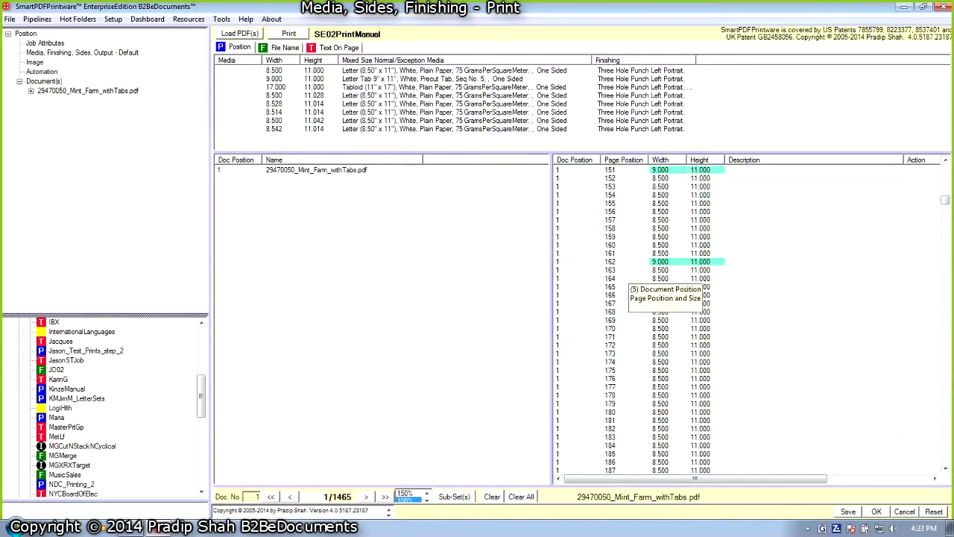
pyautogui.click(628, 270)
pyautogui.moveTo(945, 200)
pyautogui.mouseDown()
pyautogui.moveTo(946, 219)
pyautogui.moveTo(945, 204)
pyautogui.mouseUp()
pyautogui.scroll(-20, 746, 321)
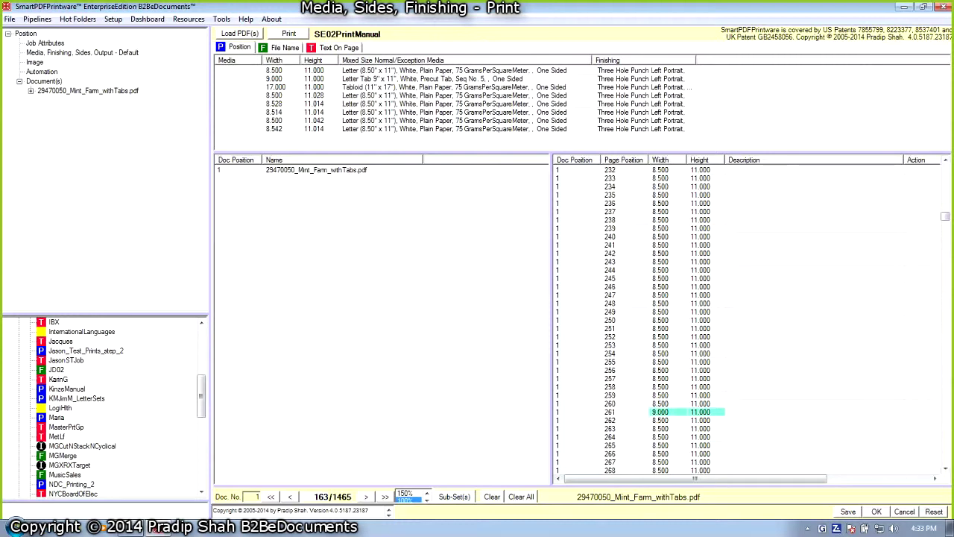
pyautogui.click(610, 413)
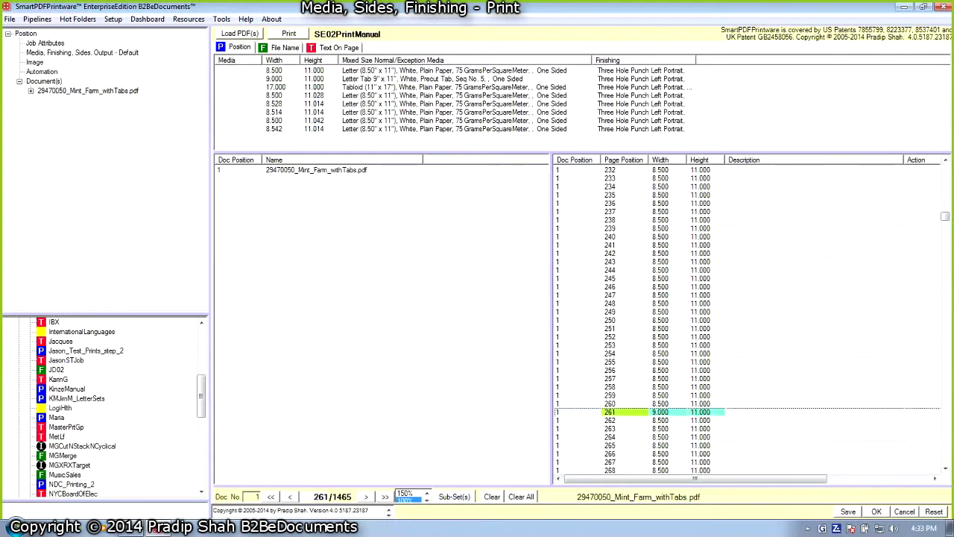
# - Set the page subset 163-260 to print Two Sided Long Edge
pyautogui.moveTo(477, 486); pyautogui.dragTo(477, 486)
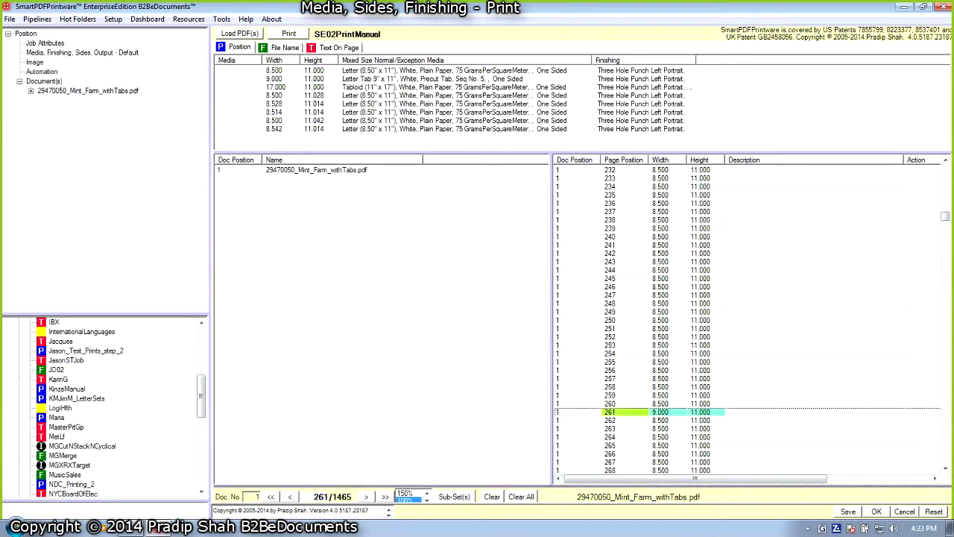
pyautogui.moveTo(477, 486); pyautogui.dragTo(477, 366)
pyautogui.click(454, 377)
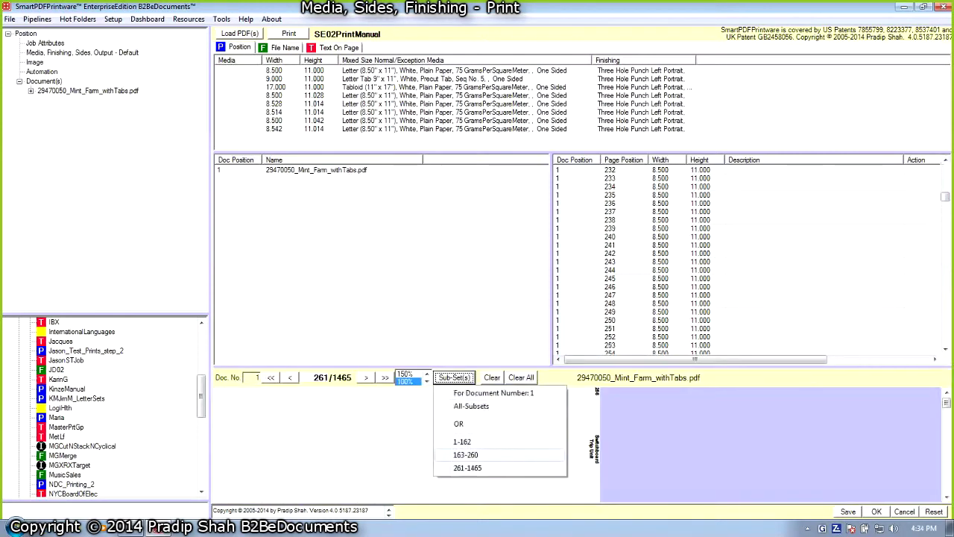
pyautogui.click(466, 455)
pyautogui.moveTo(466, 455)
pyautogui.moveTo(594, 454)
pyautogui.moveTo(677, 468)
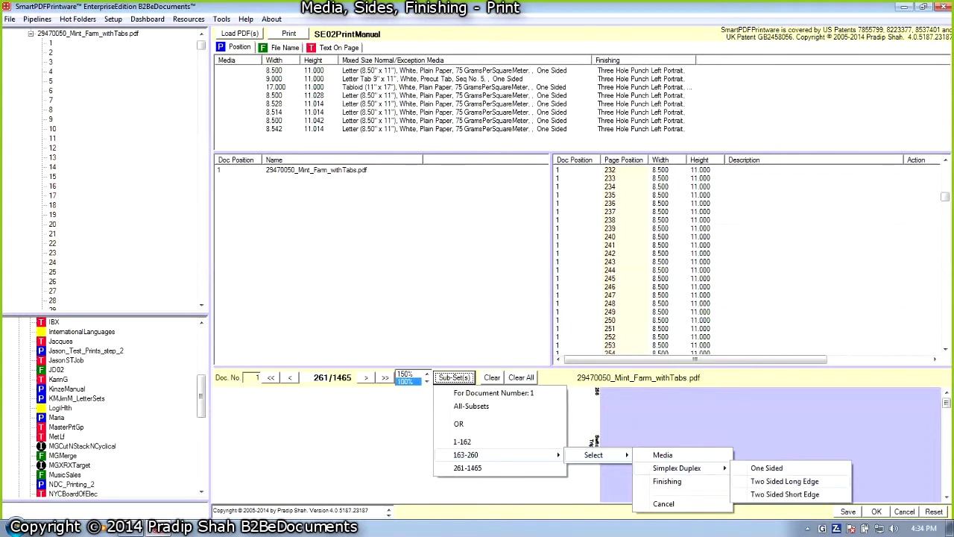
pyautogui.click(785, 481)
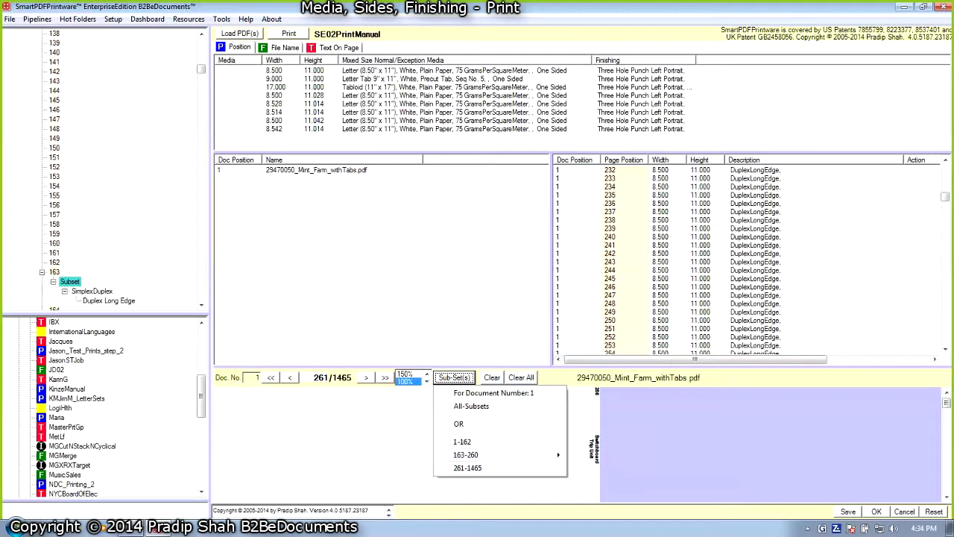
pyautogui.press('Escape')
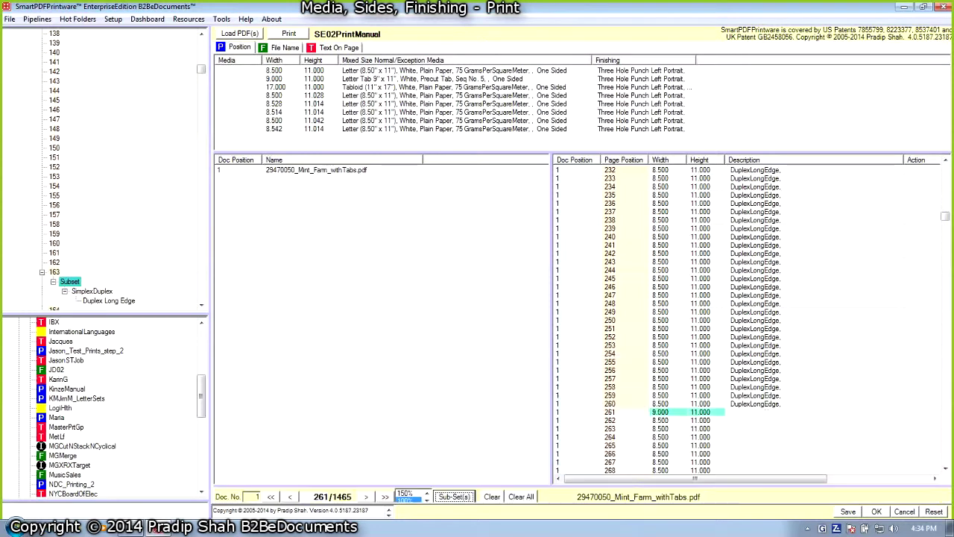
# - In the job attributes, choose OcePS-JDF-Canon as the print server JCL and Oce VarioPrint 110 as the system
pyautogui.moveTo(108, 314); pyautogui.dragTo(108, 459)
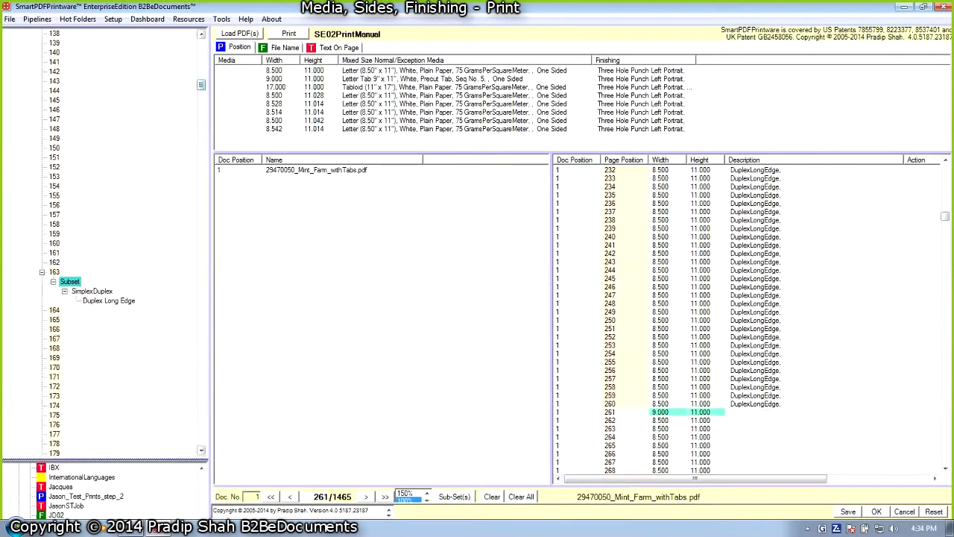
pyautogui.moveTo(201, 85); pyautogui.dragTo(201, 45)
pyautogui.click(45, 43)
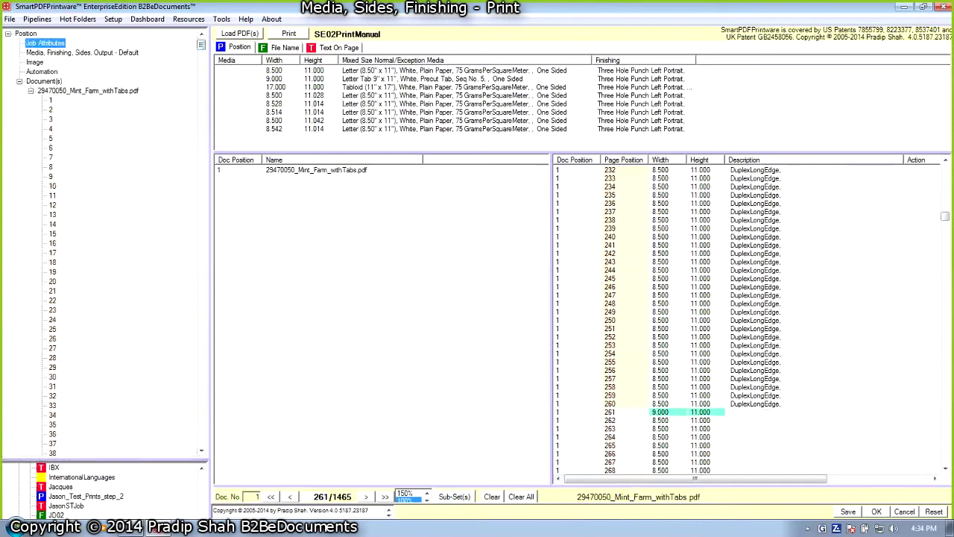
pyautogui.click(287, 81)
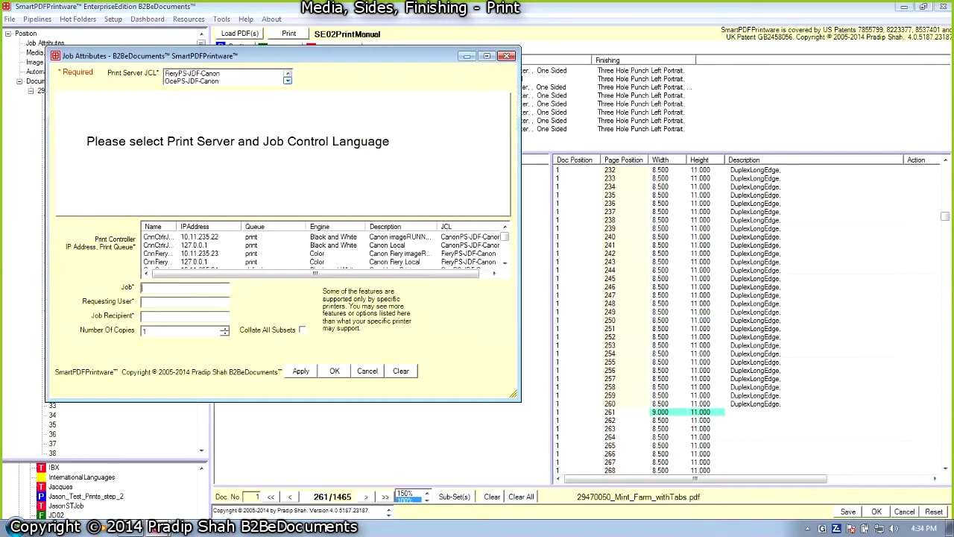
pyautogui.click(209, 81)
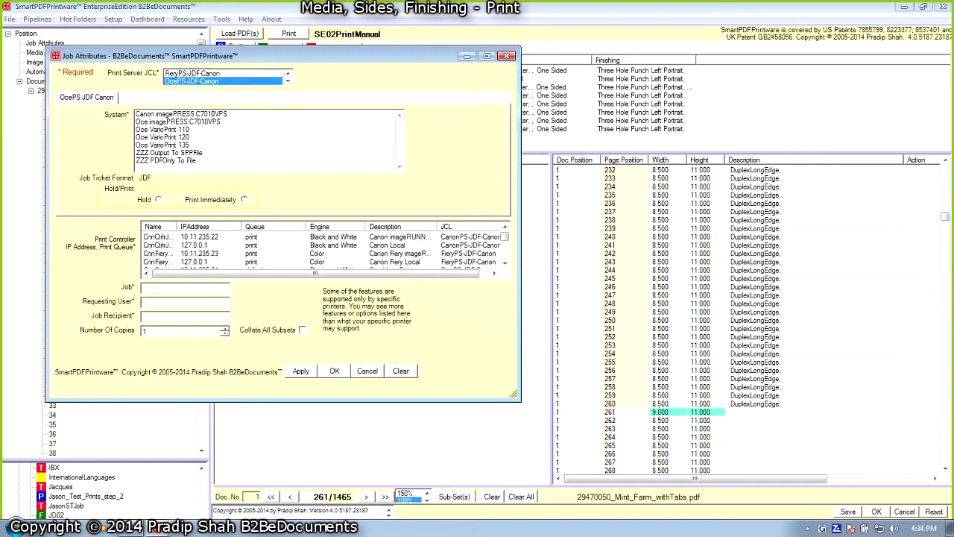
pyautogui.click(176, 129)
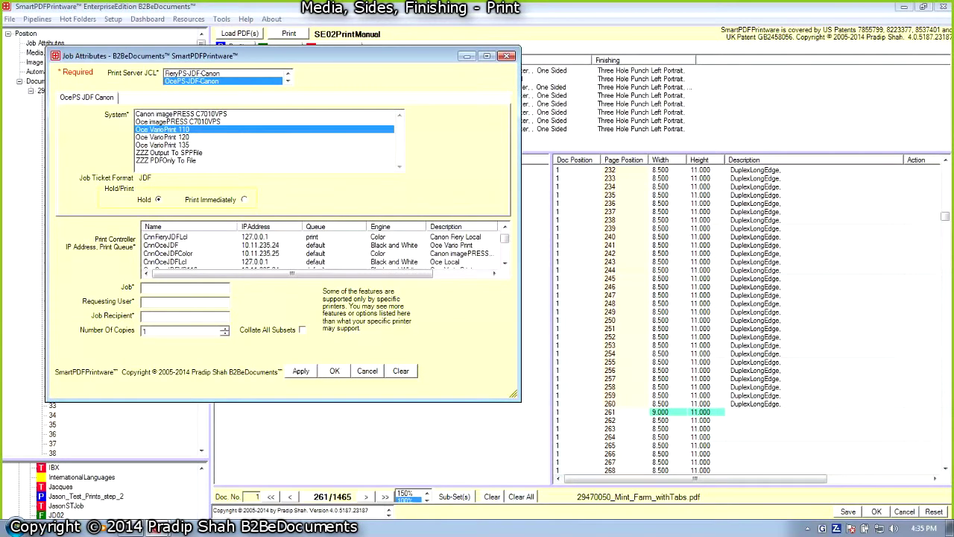
# - Choose the CnnOceJDF print controller, name the job Engineering Manuals, and enter the requesting user's and job recipient's names
pyautogui.click(161, 245)
pyautogui.click(179, 288)
pyautogui.write('Engineering Manuals')
pyautogui.press('Tab')
pyautogui.write('Jason')
pyautogui.press('Tab')
pyautogui.write('J')
pyautogui.write('a')
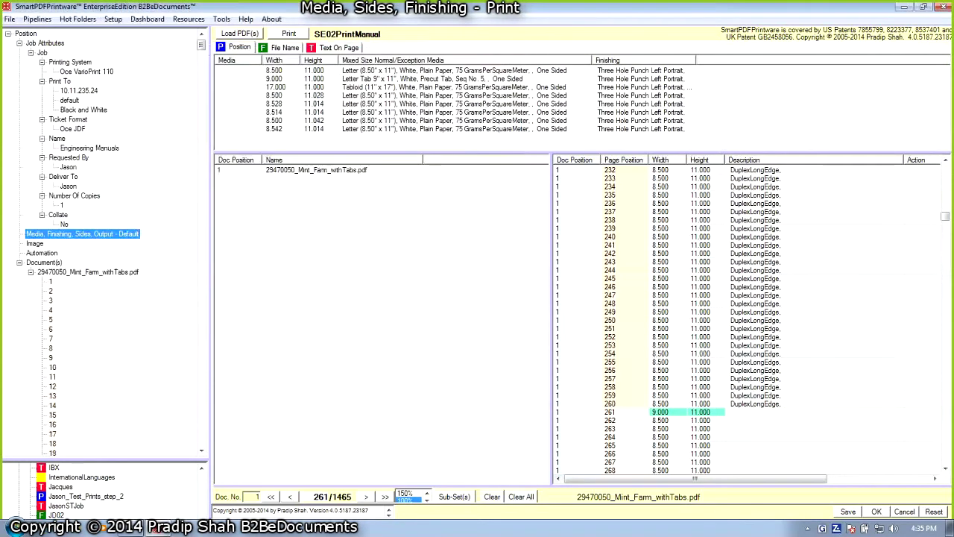
# - Set the default job media to Letter (8.50" x 11") size, White color and Plain Paper type
pyautogui.doubleClick(68, 234)
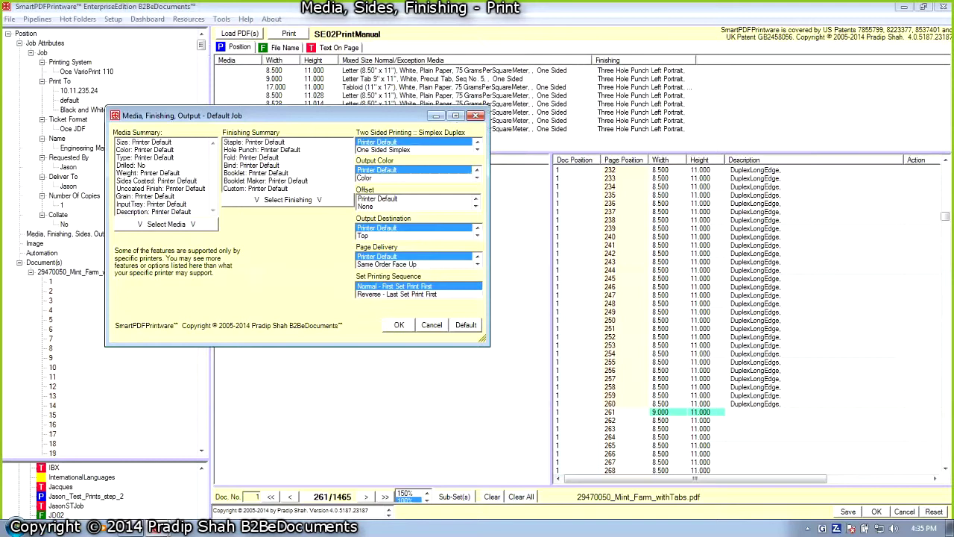
pyautogui.click(166, 224)
pyautogui.moveTo(223, 270)
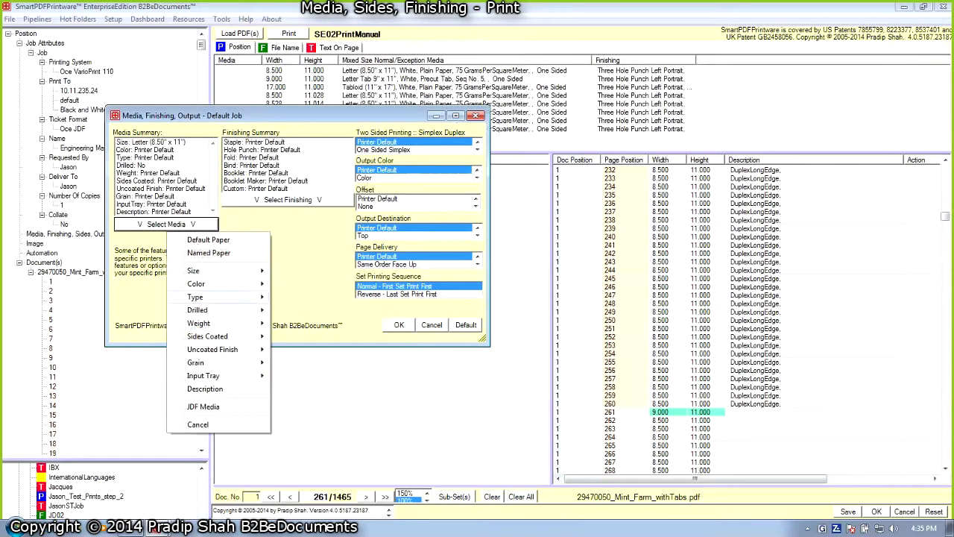
pyautogui.click(296, 297)
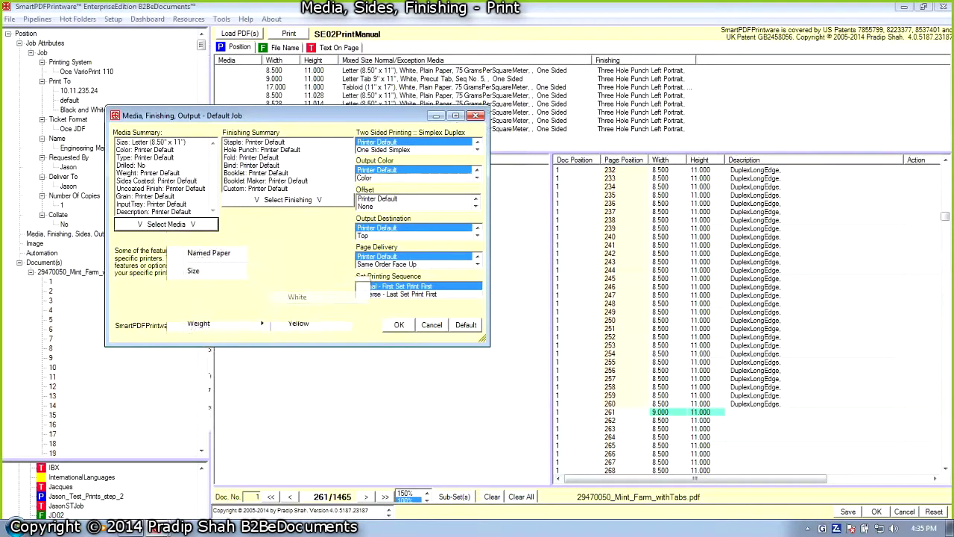
pyautogui.click(166, 224)
pyautogui.moveTo(224, 297)
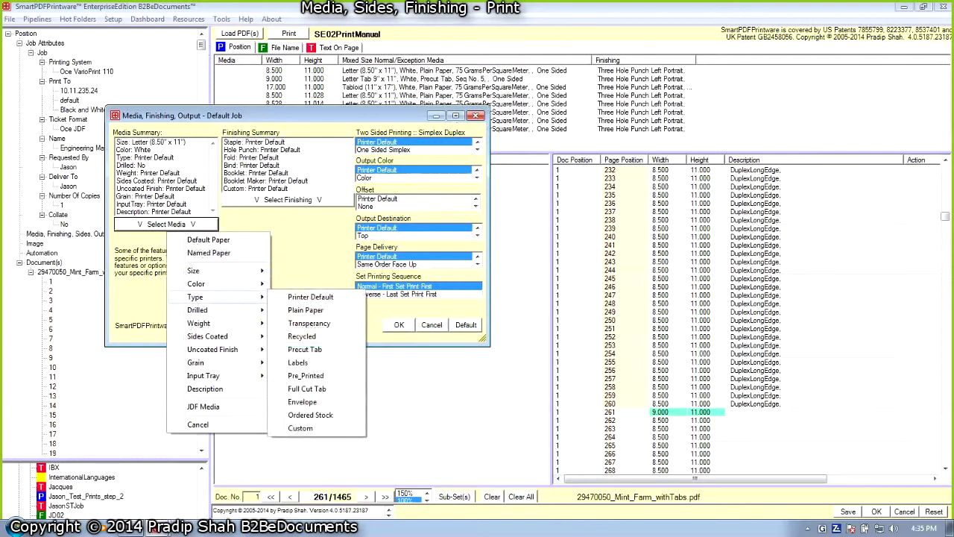
pyautogui.click(305, 309)
# - Set the default media's paper weight to 75 GSM
pyautogui.click(166, 224)
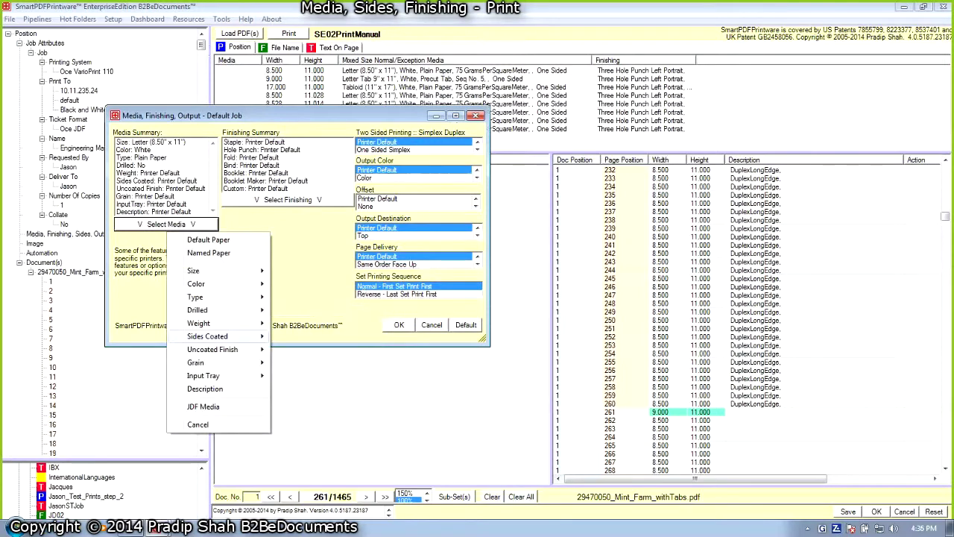
pyautogui.moveTo(217, 323)
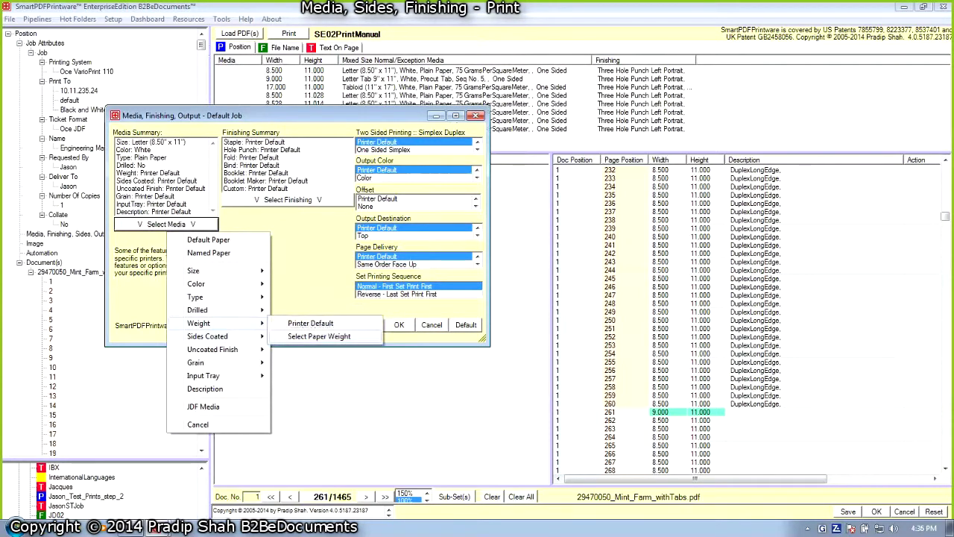
pyautogui.click(319, 336)
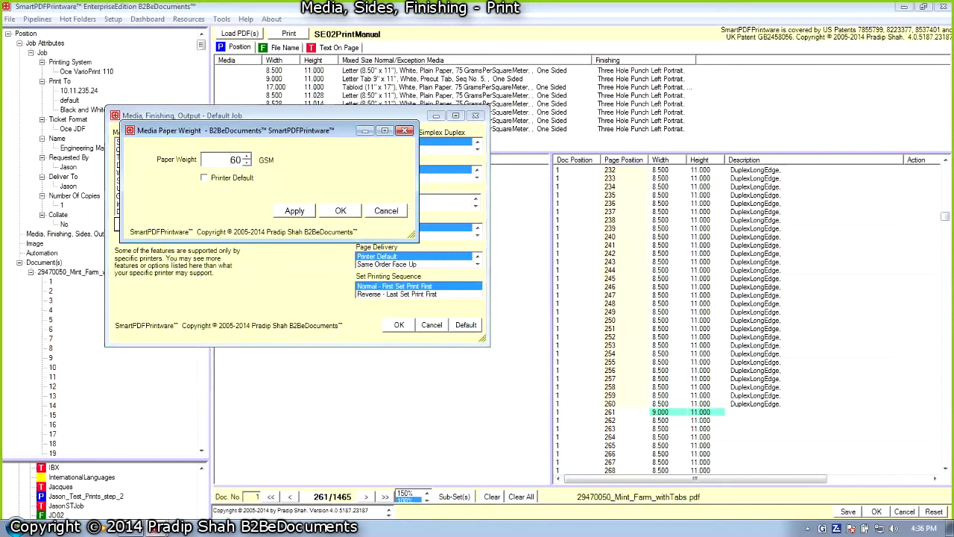
pyautogui.doubleClick(235, 159)
pyautogui.write('75')
pyautogui.click(295, 211)
pyautogui.click(340, 210)
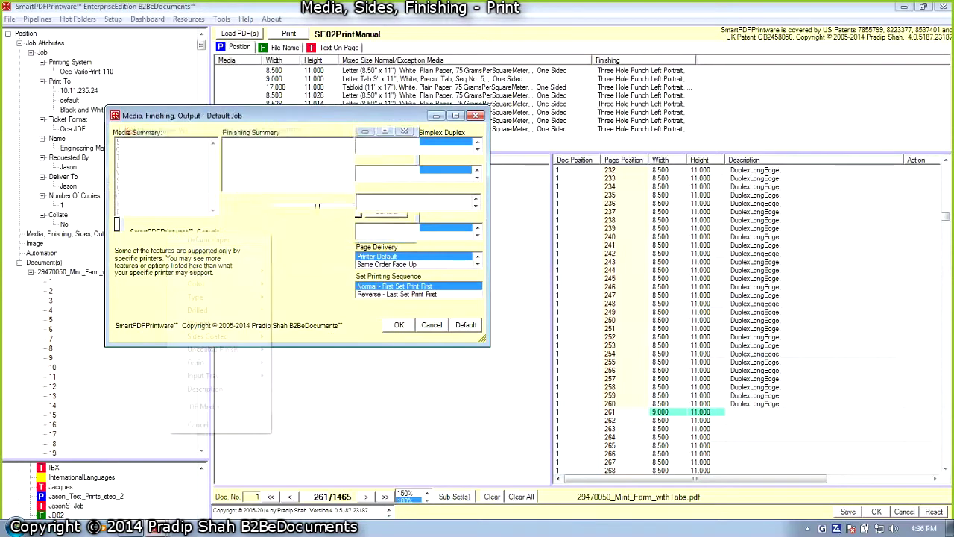
# - Set the default job to One Sided Simplex printing and accept the default media and output settings
pyautogui.click(166, 224)
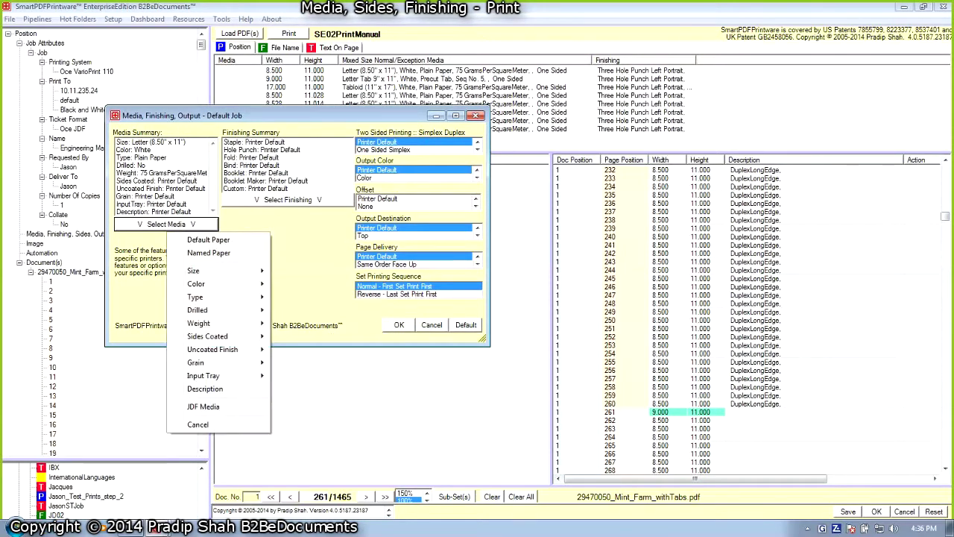
pyautogui.click(384, 150)
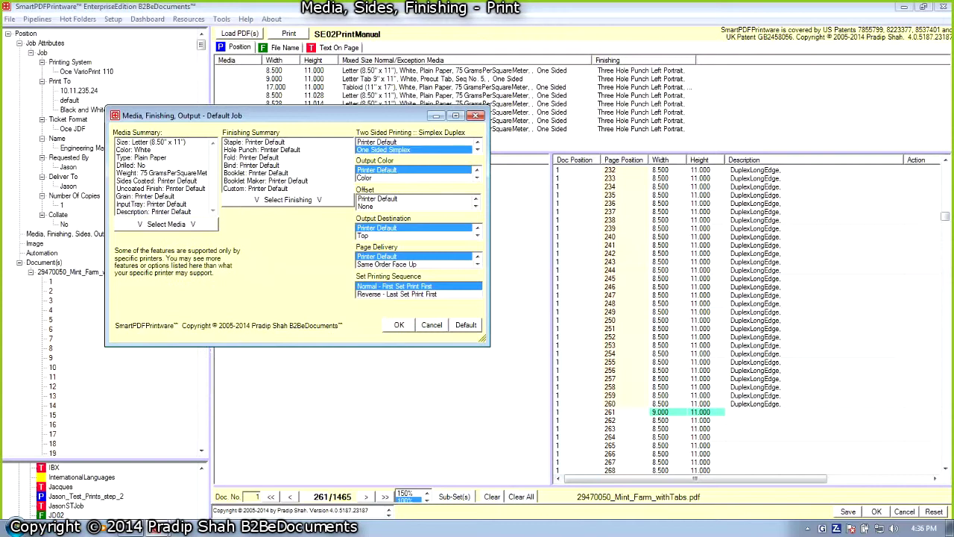
pyautogui.click(399, 325)
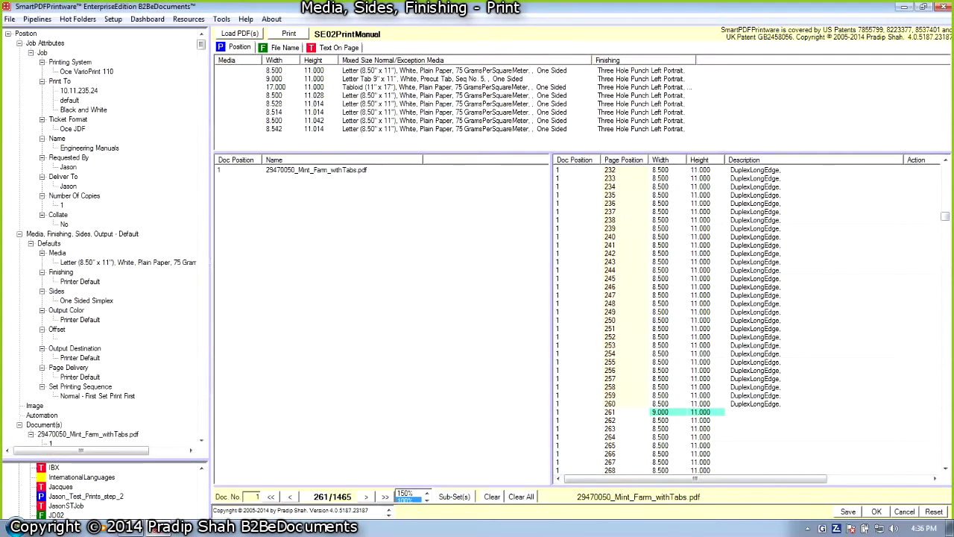
# - Save the hot folder automation with Manual scheduling and Automatic startup, and save the SE02PrintManual configuration
pyautogui.click(41, 415)
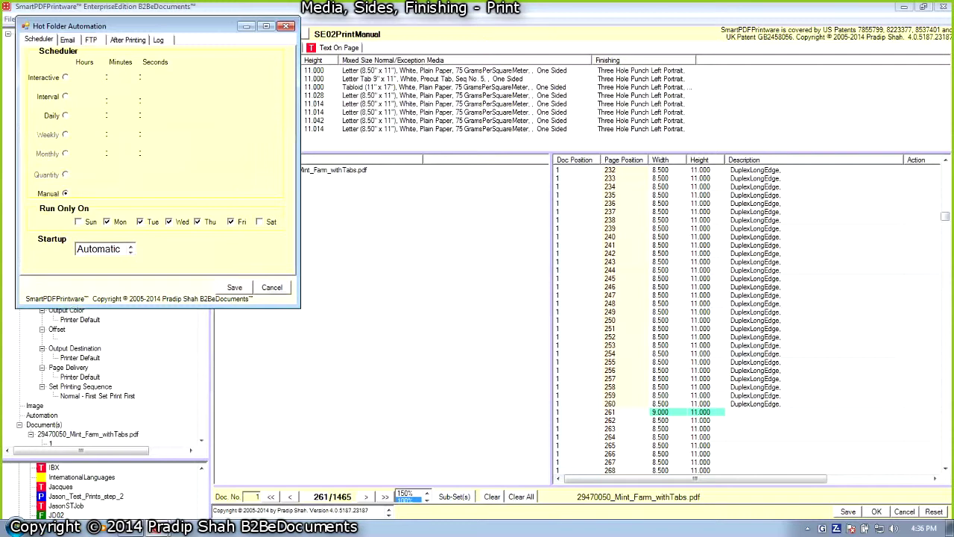
pyautogui.click(234, 287)
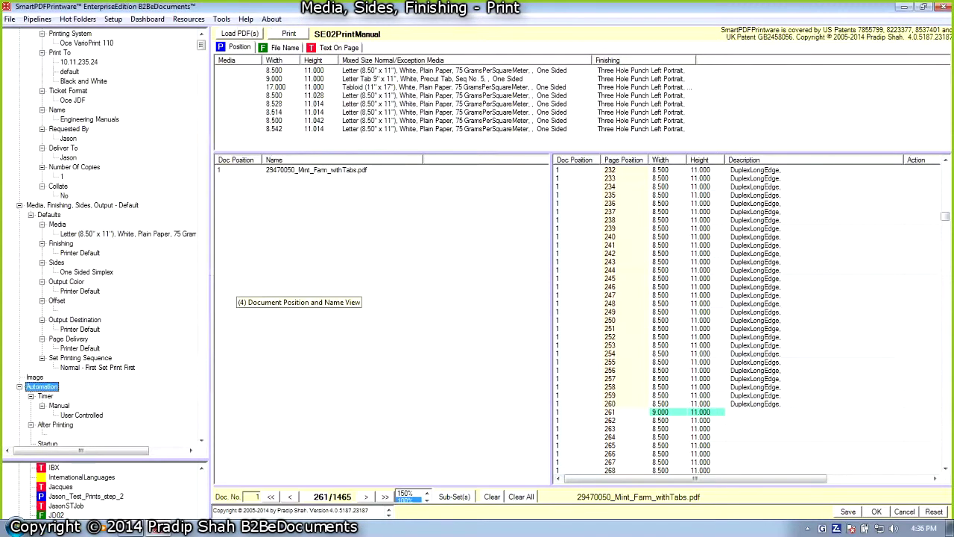
pyautogui.click(848, 511)
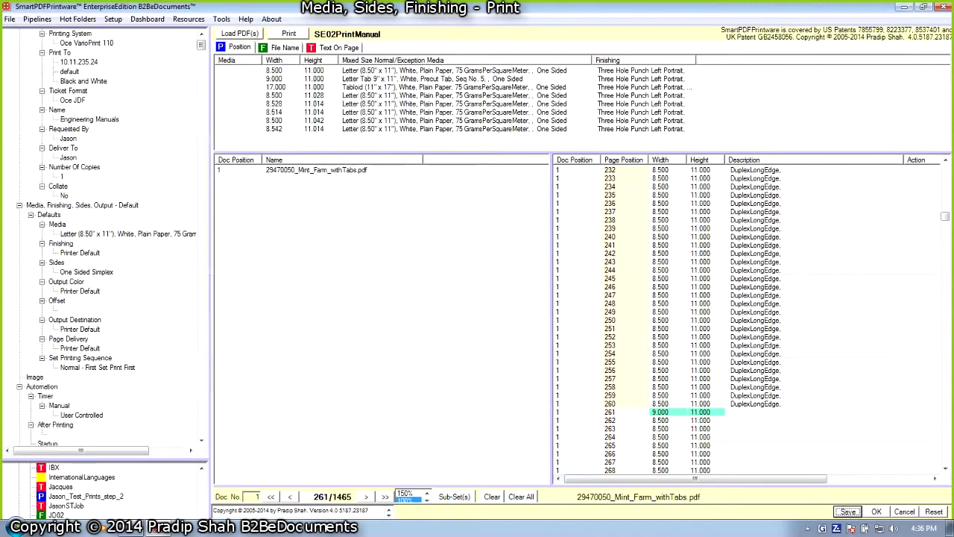
pyautogui.click(876, 511)
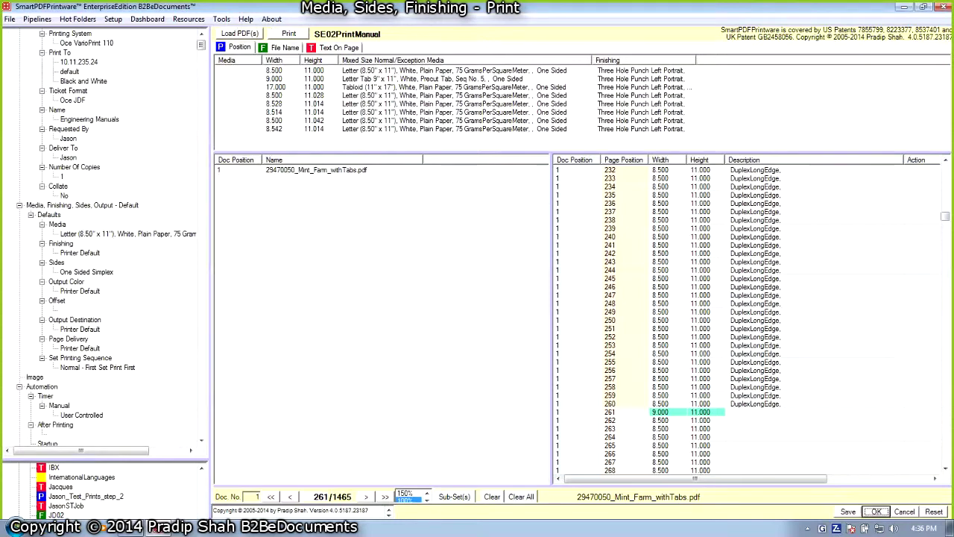
# - Start printing the Engineering Manuals job on the Oce VarioPrint 110
pyautogui.click(289, 33)
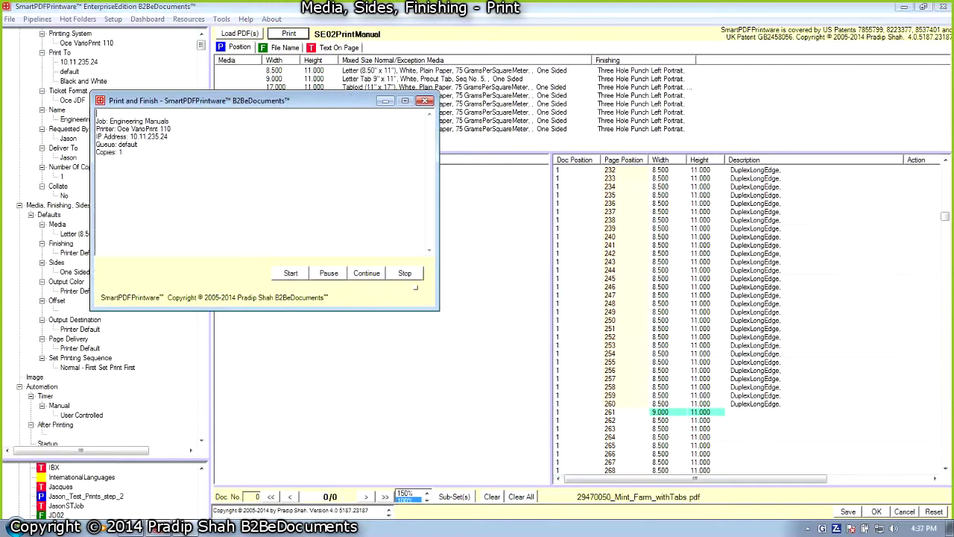
pyautogui.click(291, 273)
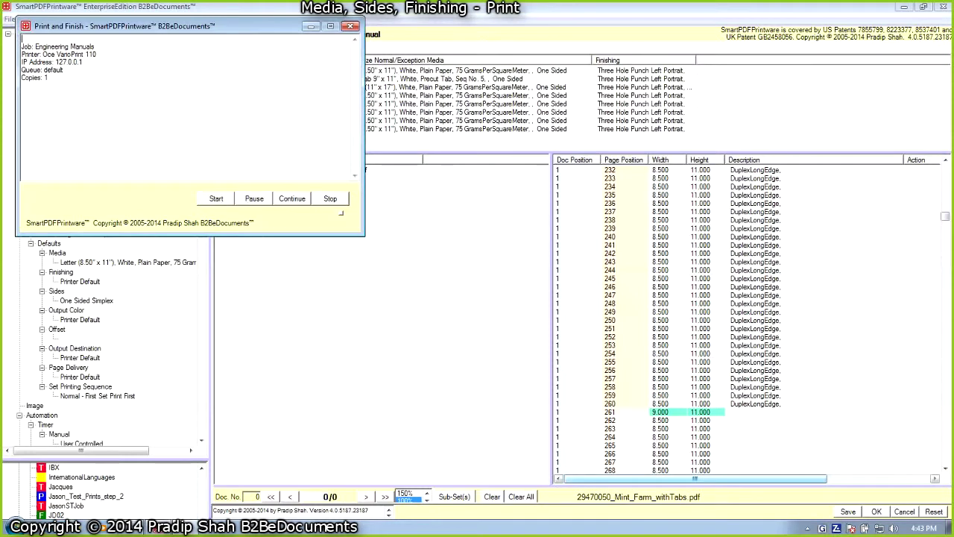
pyautogui.click(216, 198)
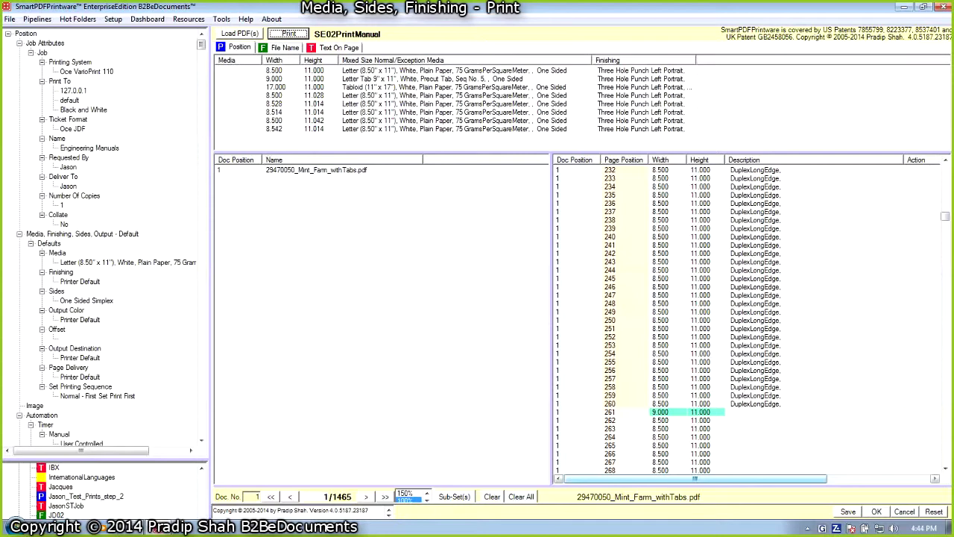
# - Switch to Windows Explorer and open the SE02PrintManual folder in C:\B2BeDocuments\SmartPDFPrintware\B2BeDocHotFolders
pyautogui.press('super+e')
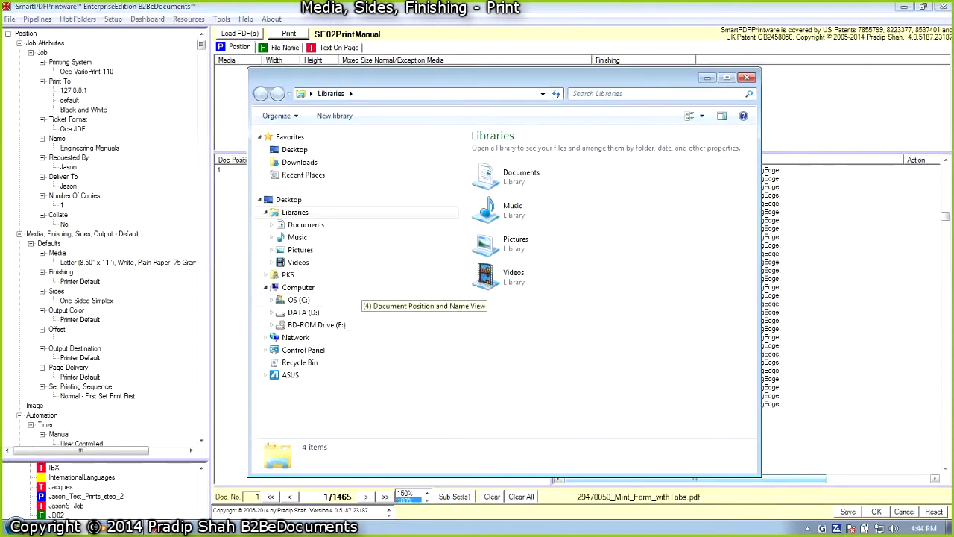
pyautogui.click(298, 300)
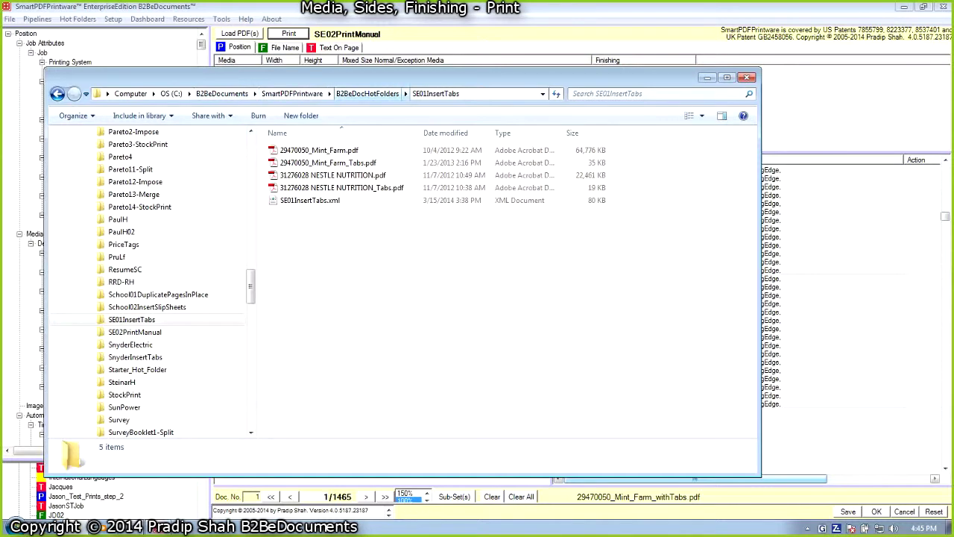
pyautogui.scroll(10, 149, 283)
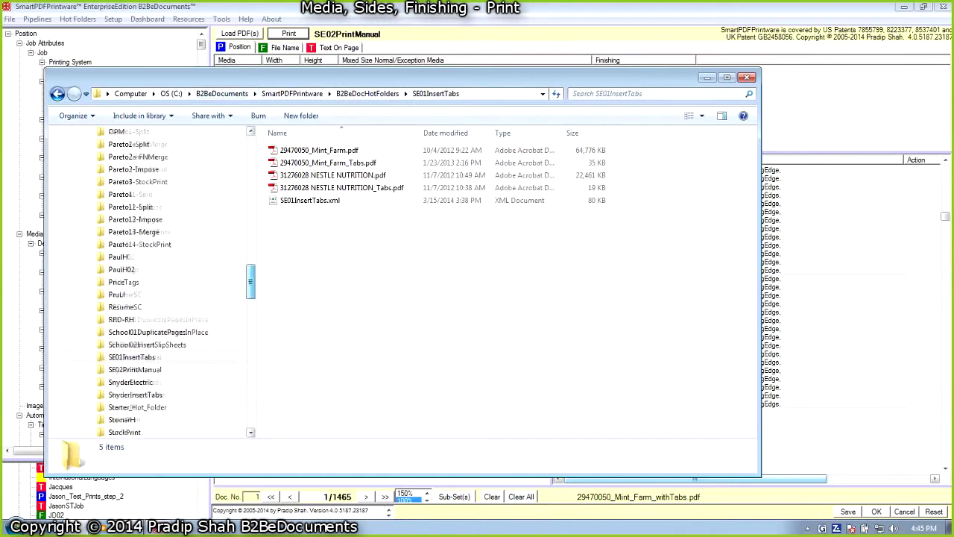
pyautogui.scroll(-10, 149, 283)
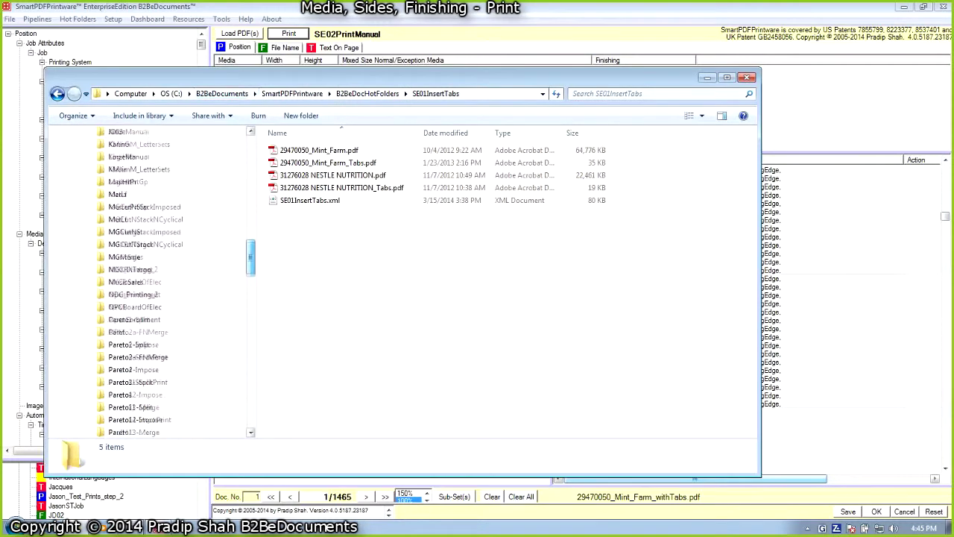
pyautogui.scroll(-4, 149, 332)
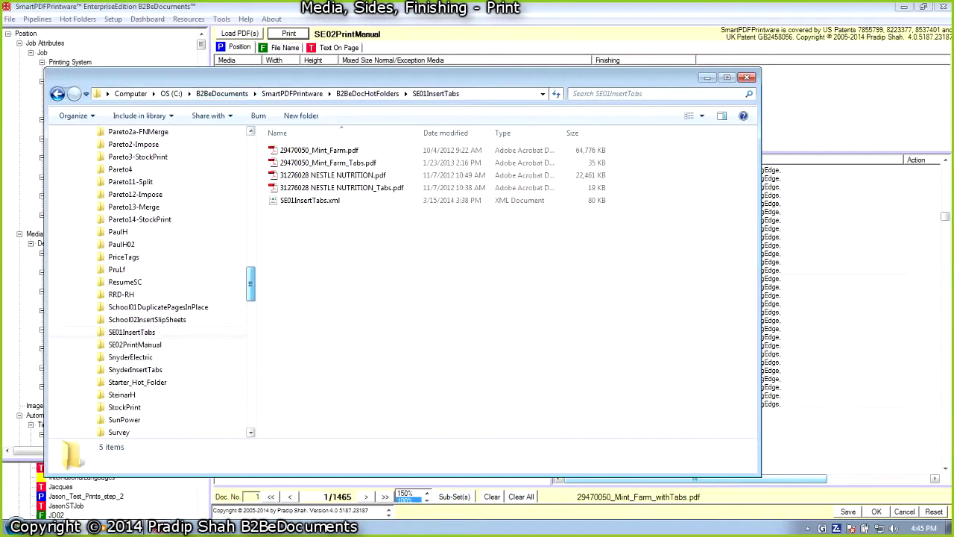
pyautogui.scroll(-1, 149, 298)
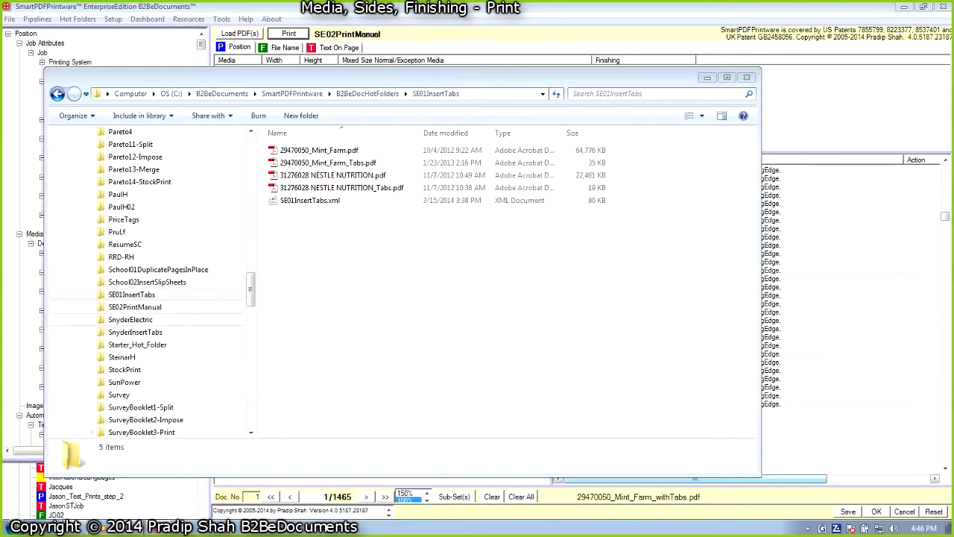
pyautogui.click(135, 307)
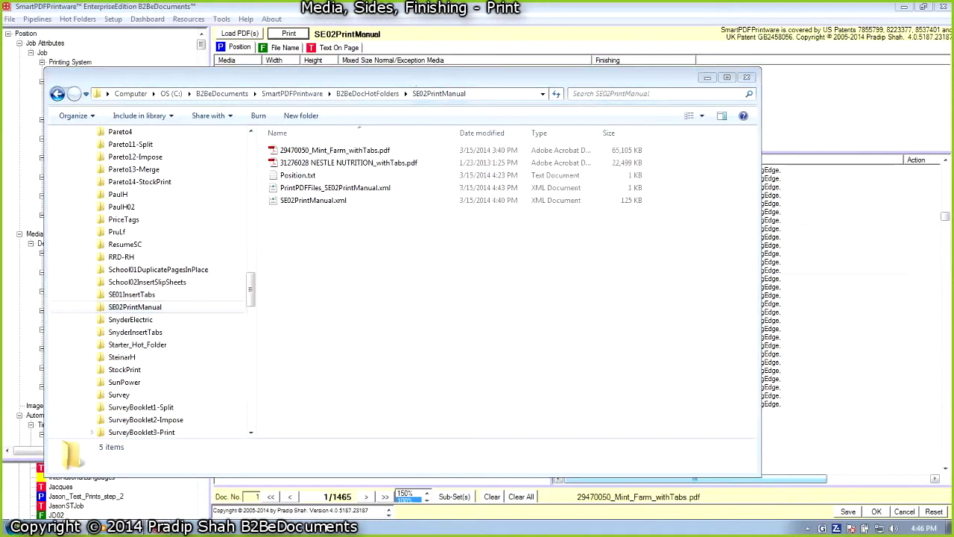
pyautogui.moveTo(414, 87)
pyautogui.mouseDown()
pyautogui.moveTo(422, 100)
pyautogui.moveTo(471, 102)
pyautogui.moveTo(416, 84)
pyautogui.mouseUp()
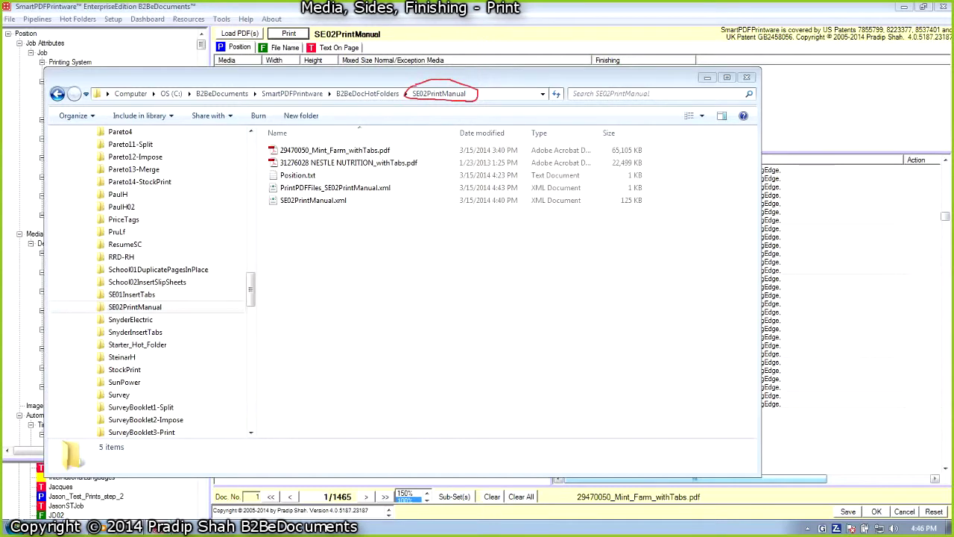
pyautogui.moveTo(349, 196)
pyautogui.mouseDown()
pyautogui.moveTo(284, 209)
pyautogui.moveTo(349, 204)
pyautogui.mouseUp()
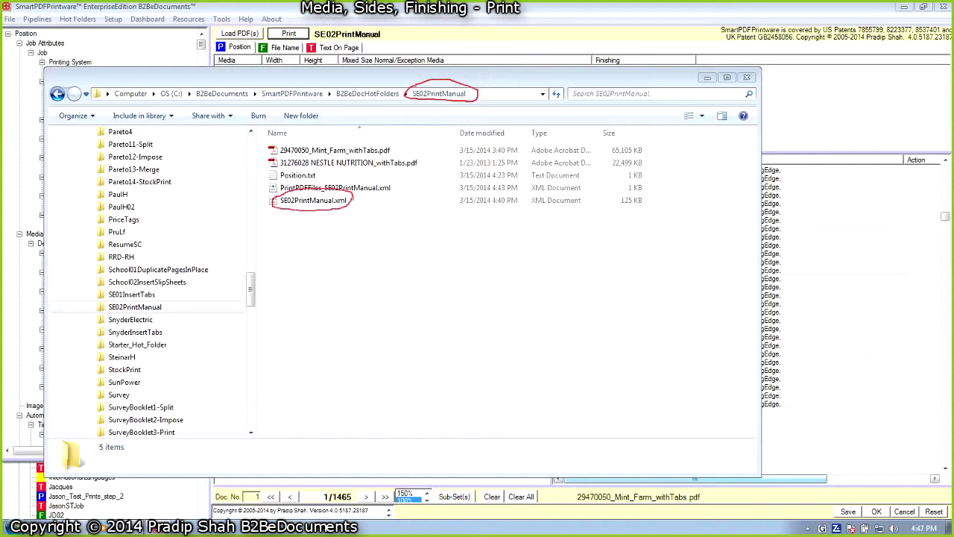
pyautogui.moveTo(274, 199)
pyautogui.mouseDown()
pyautogui.moveTo(343, 214)
pyautogui.moveTo(348, 194)
pyautogui.moveTo(273, 196)
pyautogui.mouseUp()
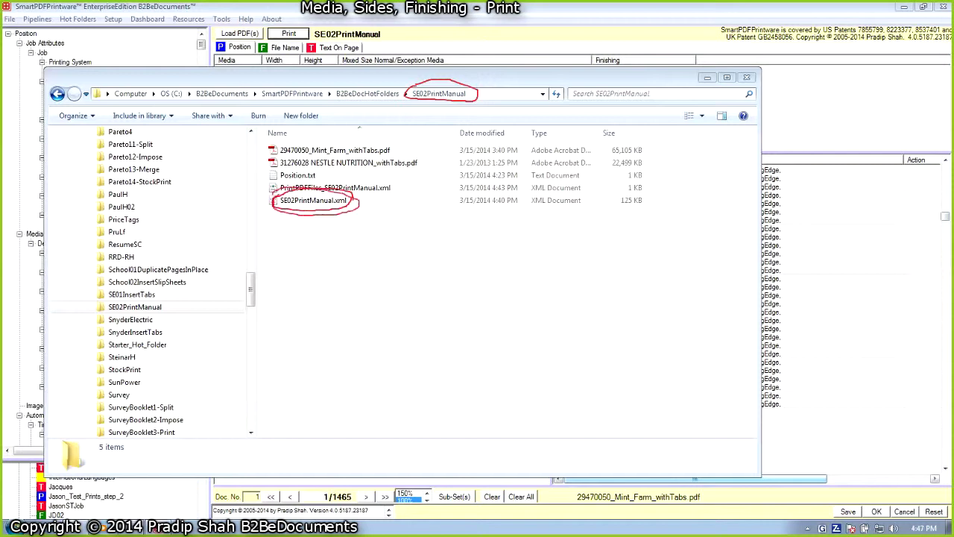